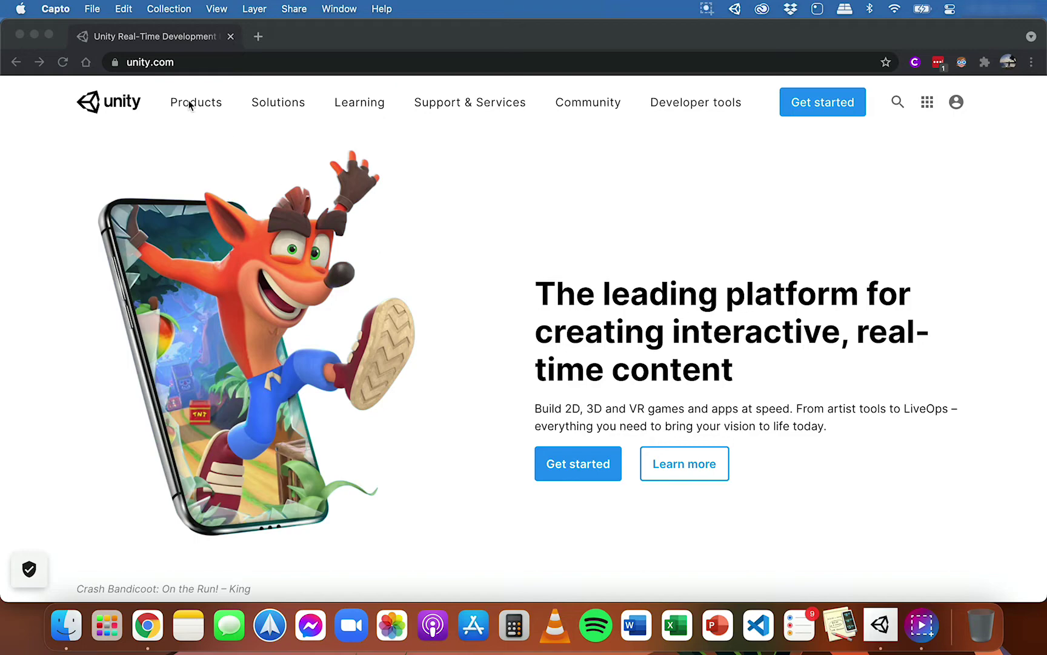
Step: Open Unity's plans and pricing page and get started with the free Personal plan for individuals
click(618, 364)
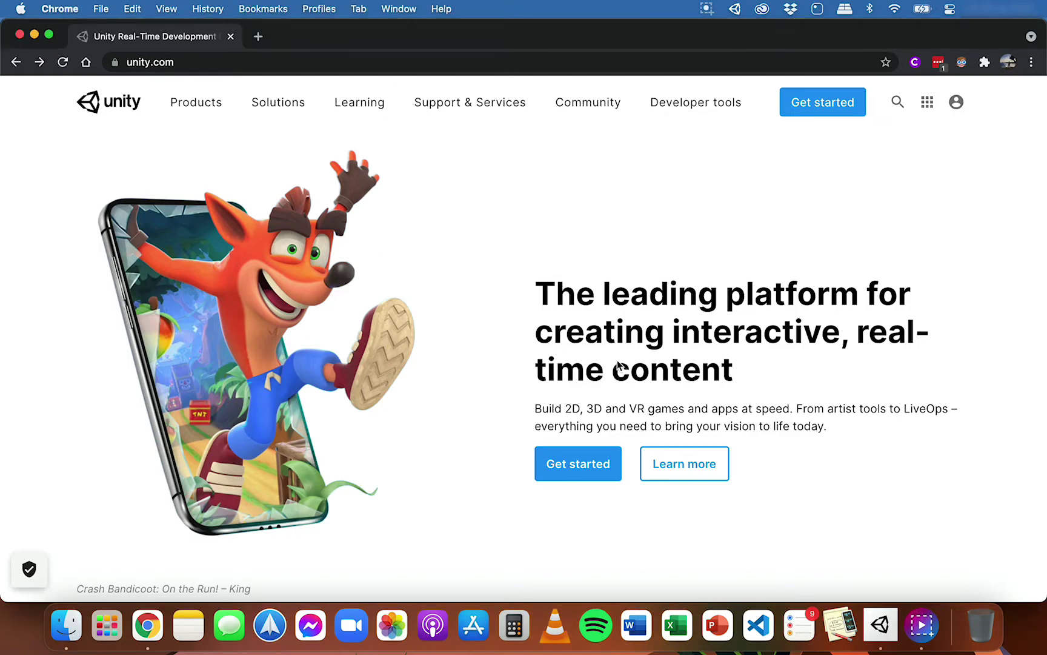
click(577, 462)
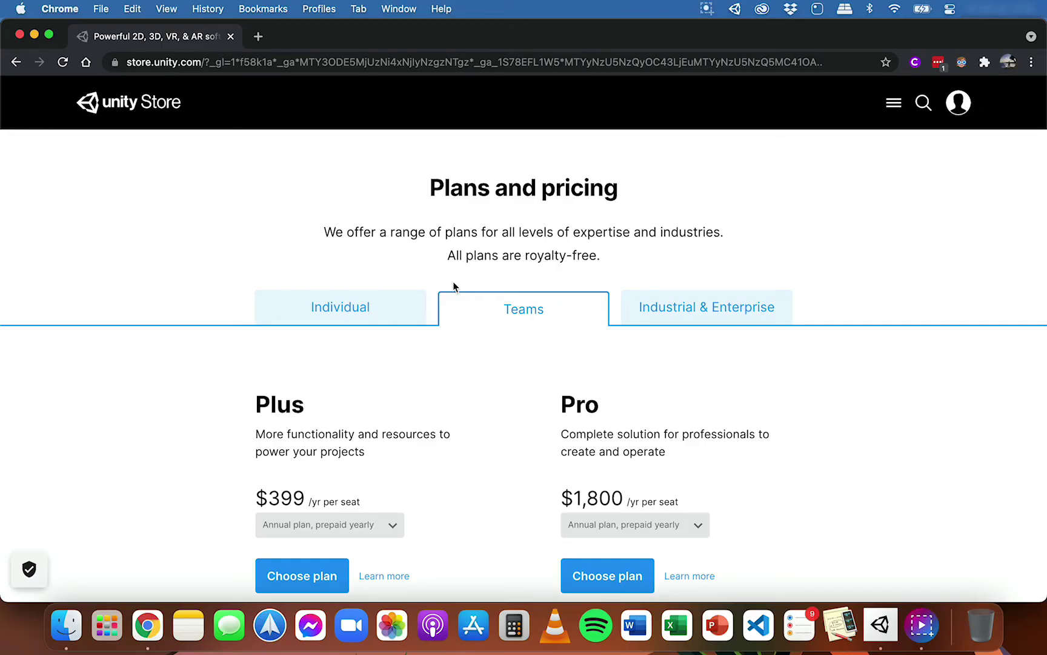
click(350, 310)
scroll(468, 428, down, 3)
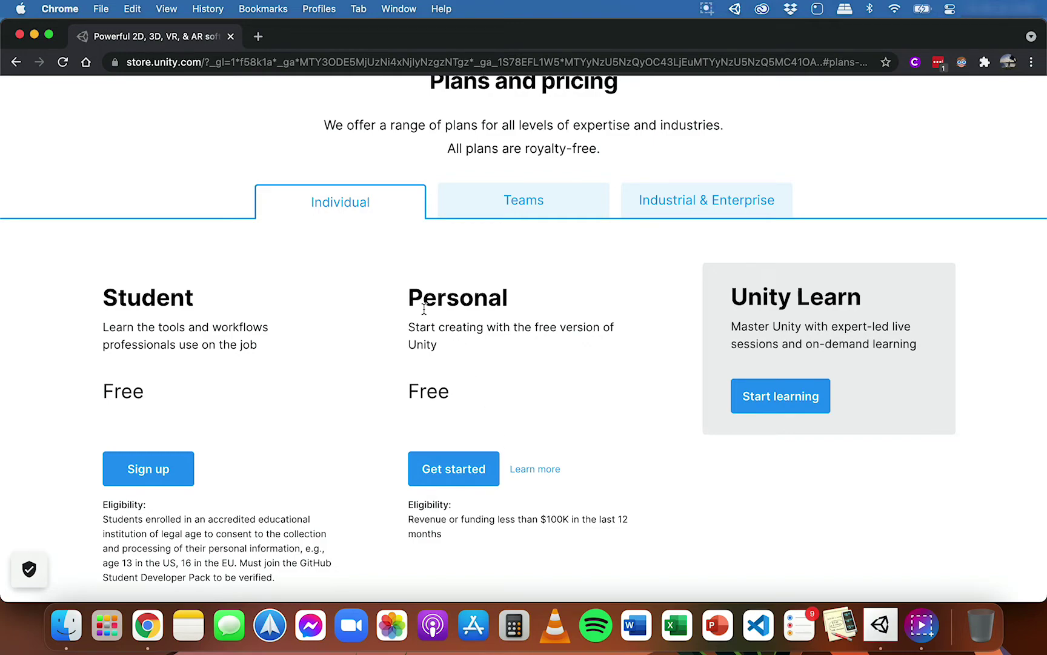
click(461, 473)
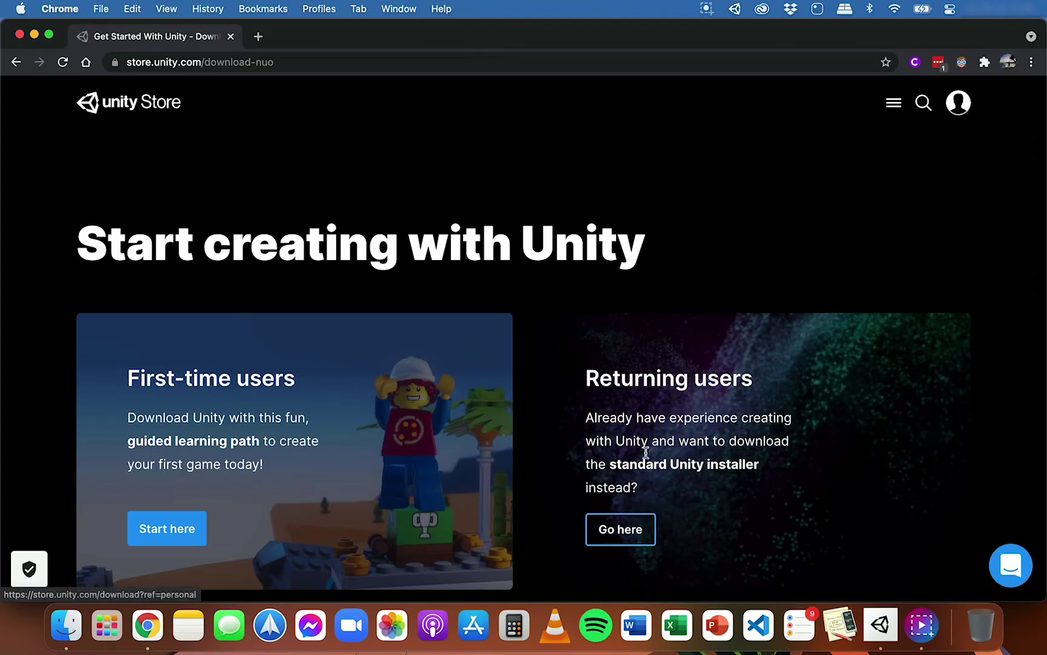
Step: Go to the standard installer page for returning users and accept the Unity Personal eligibility terms
click(631, 529)
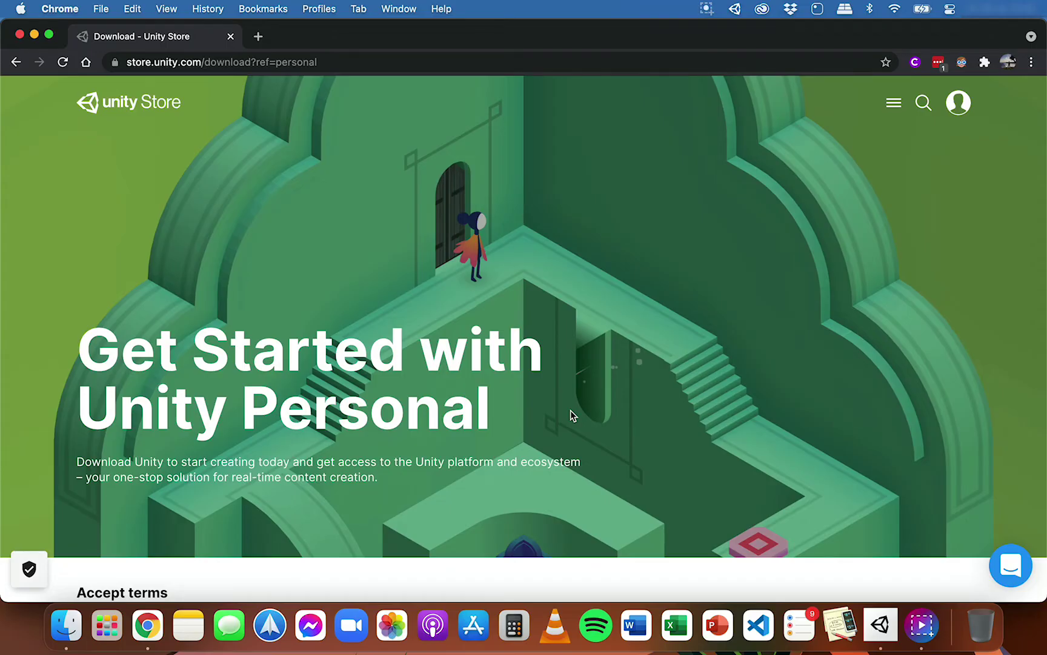
scroll(570, 410, down, 5)
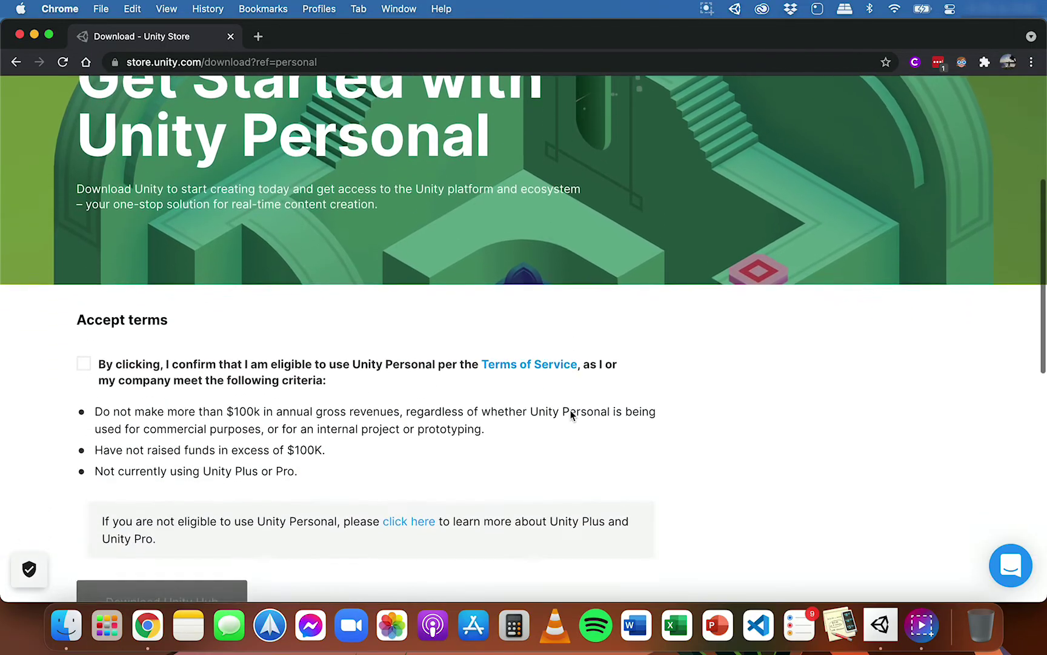
click(124, 363)
scroll(172, 375, down, 2)
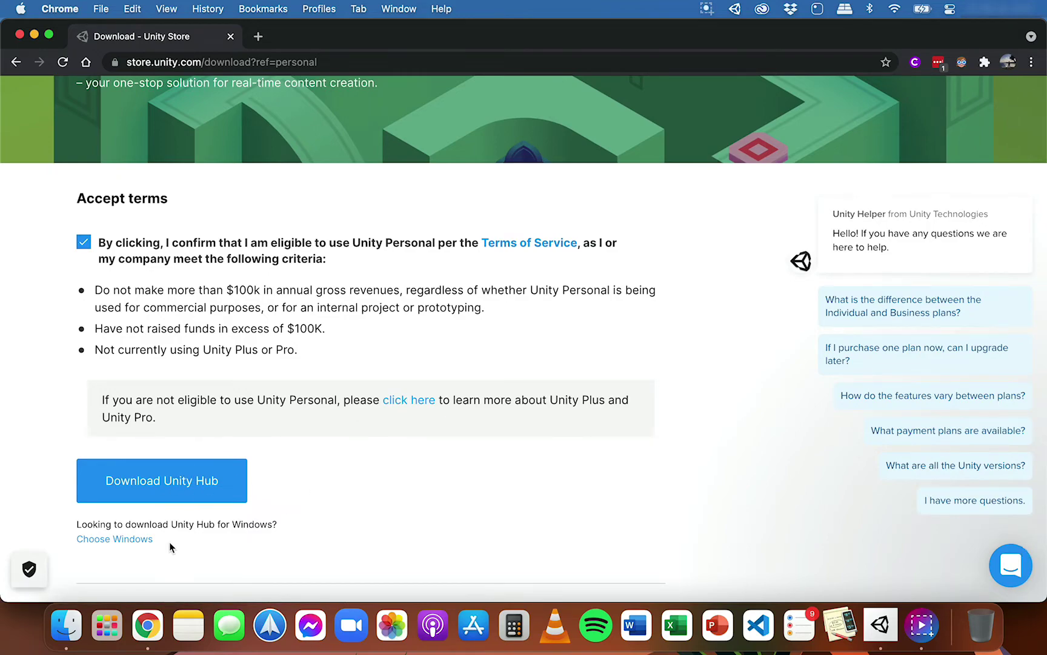
Step: Switch to Unity Hub and minimize the browser window behind it
click(109, 615)
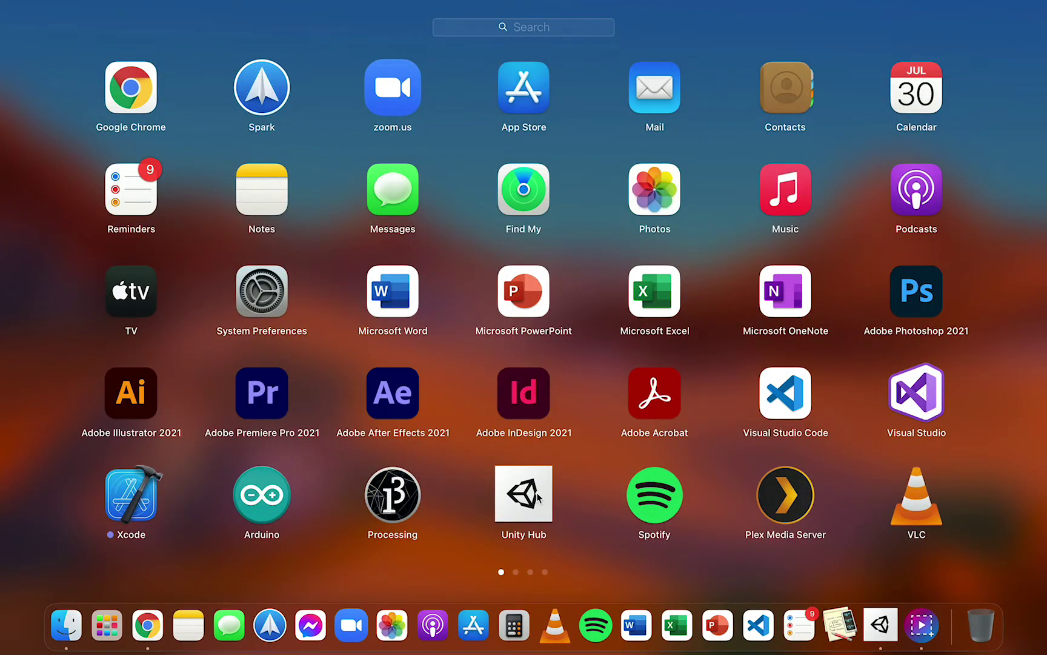
click(113, 615)
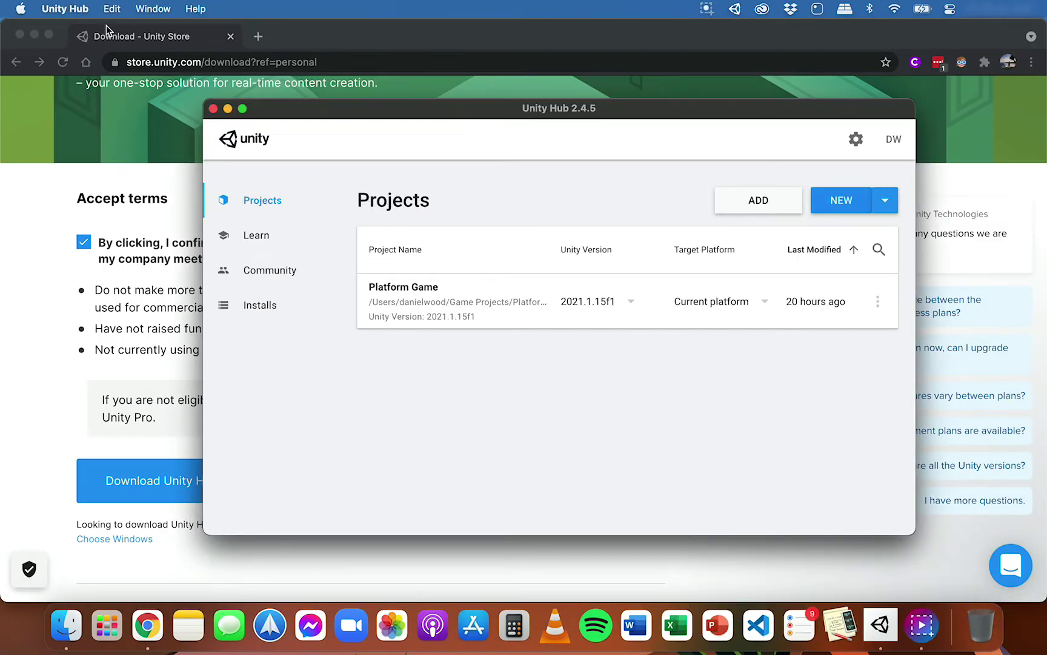
click(34, 34)
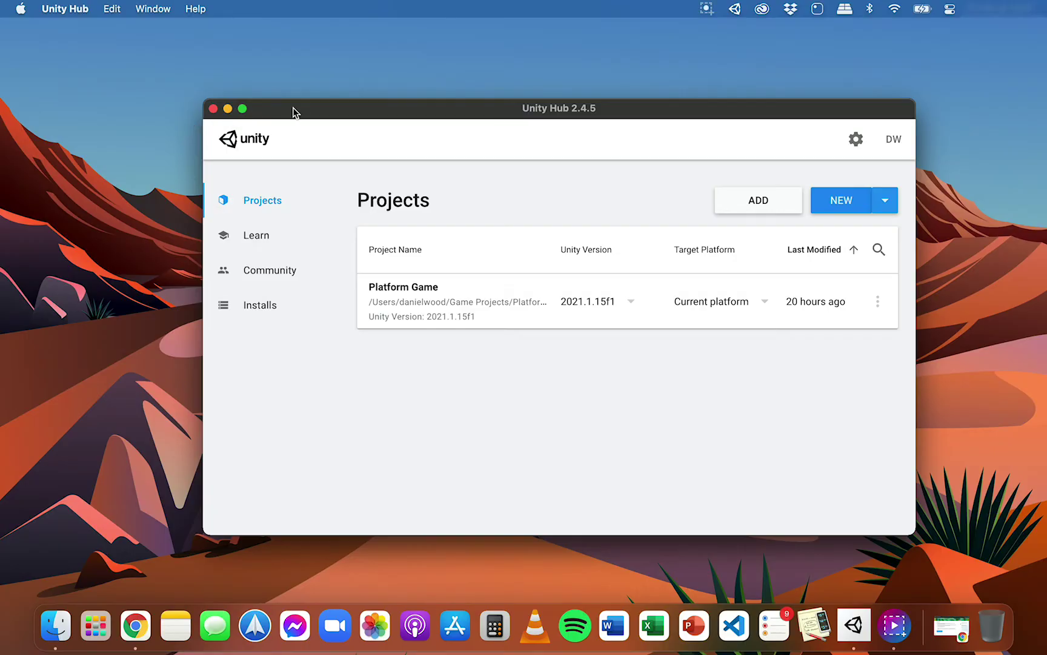
drag(303, 110, 285, 110)
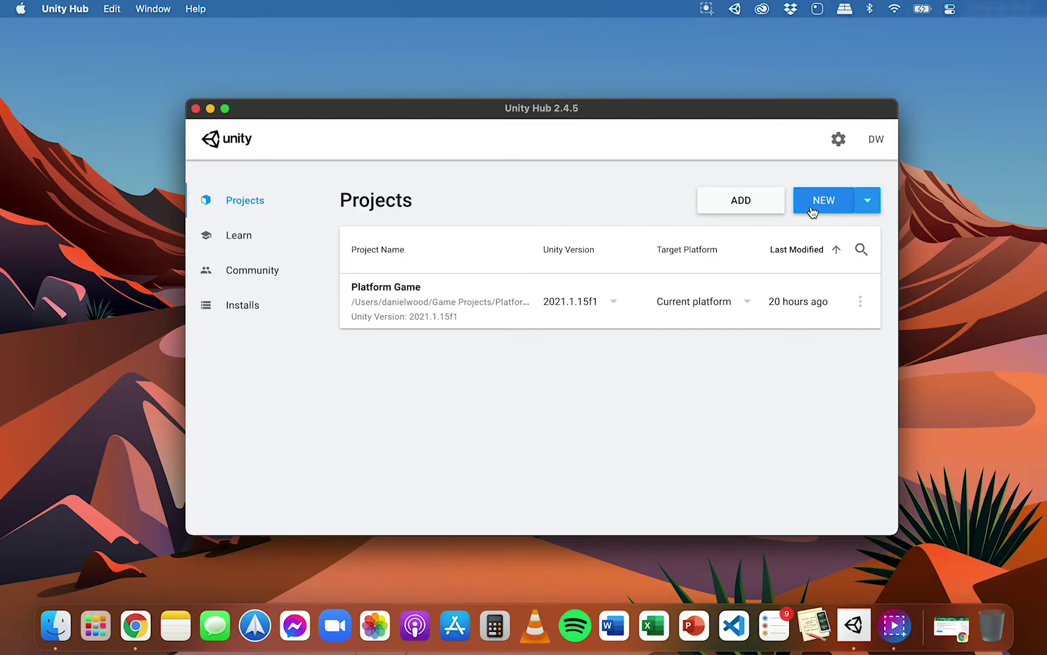
Step: Check which Unity versions are available for new projects and which editor versions are installed
click(869, 200)
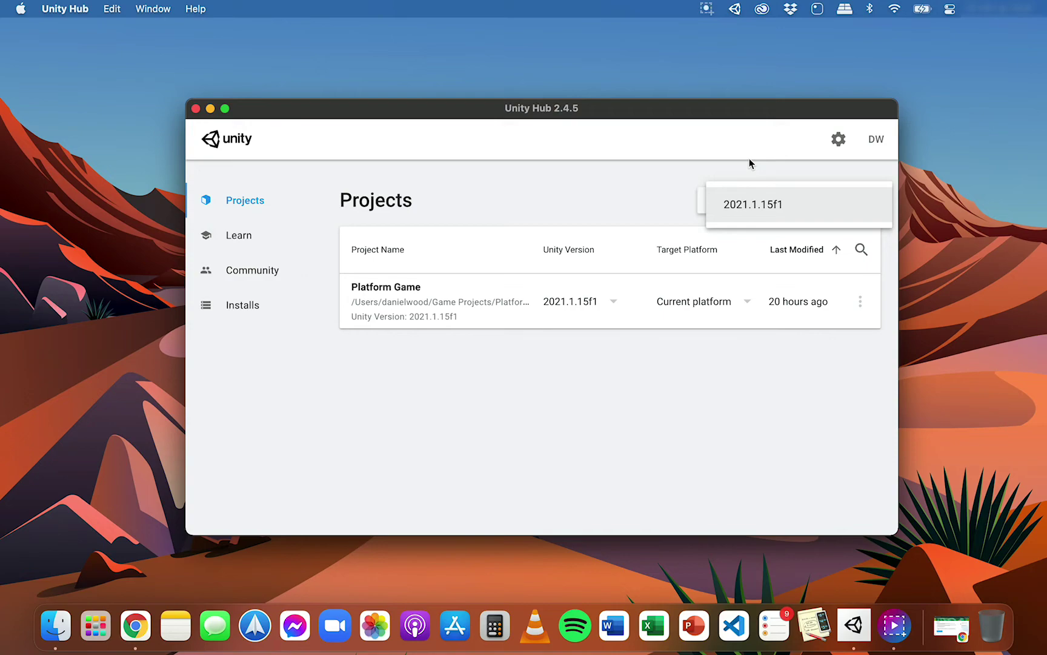
click(710, 133)
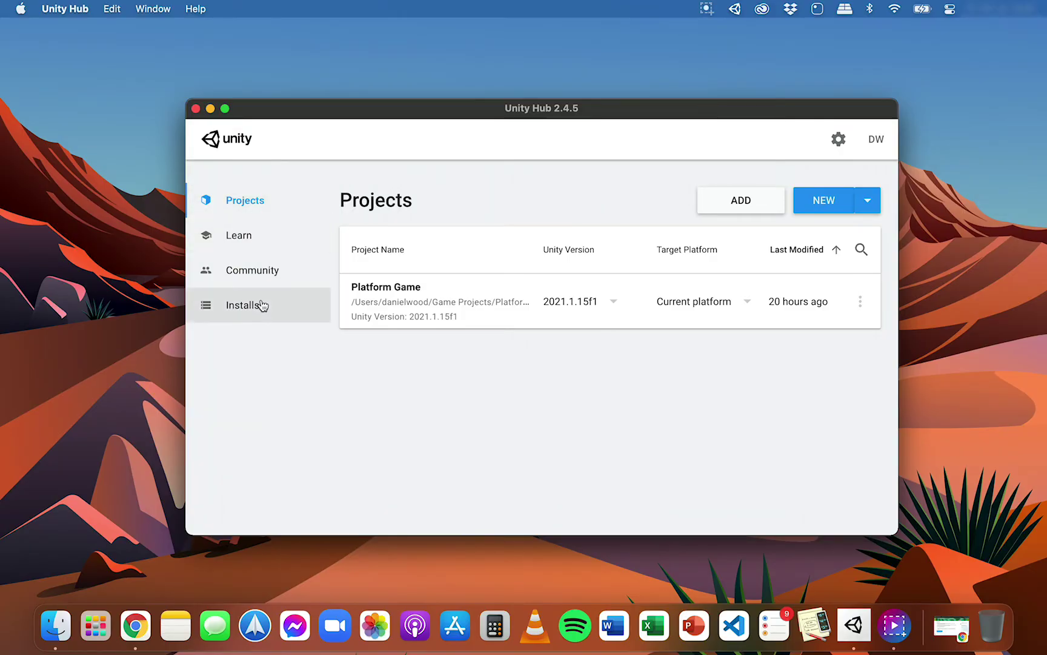
click(294, 316)
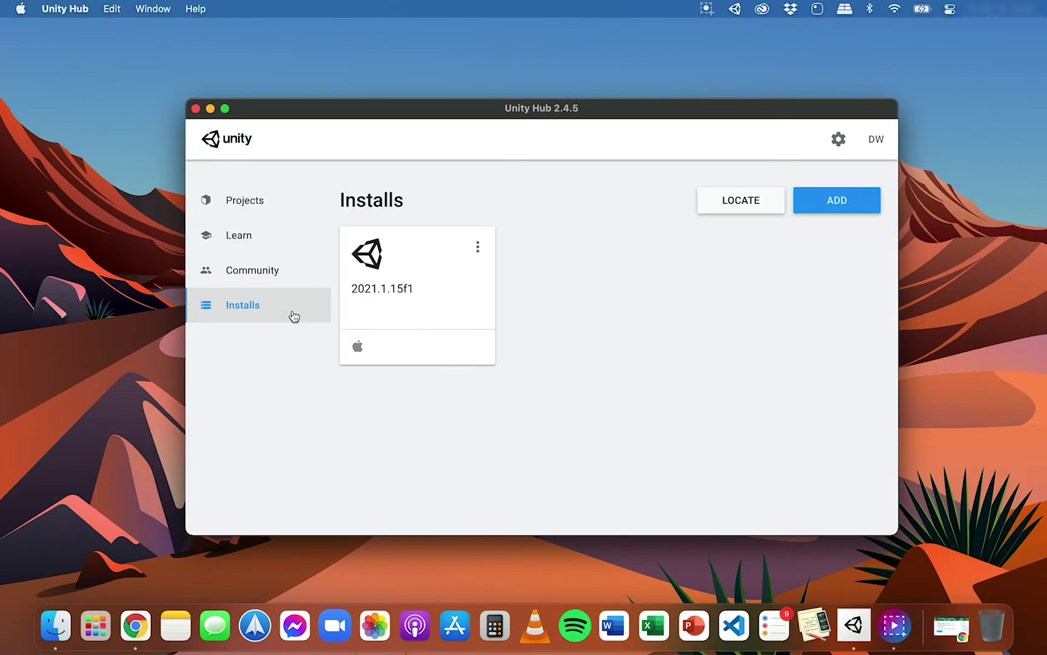
mouse_move(356, 291)
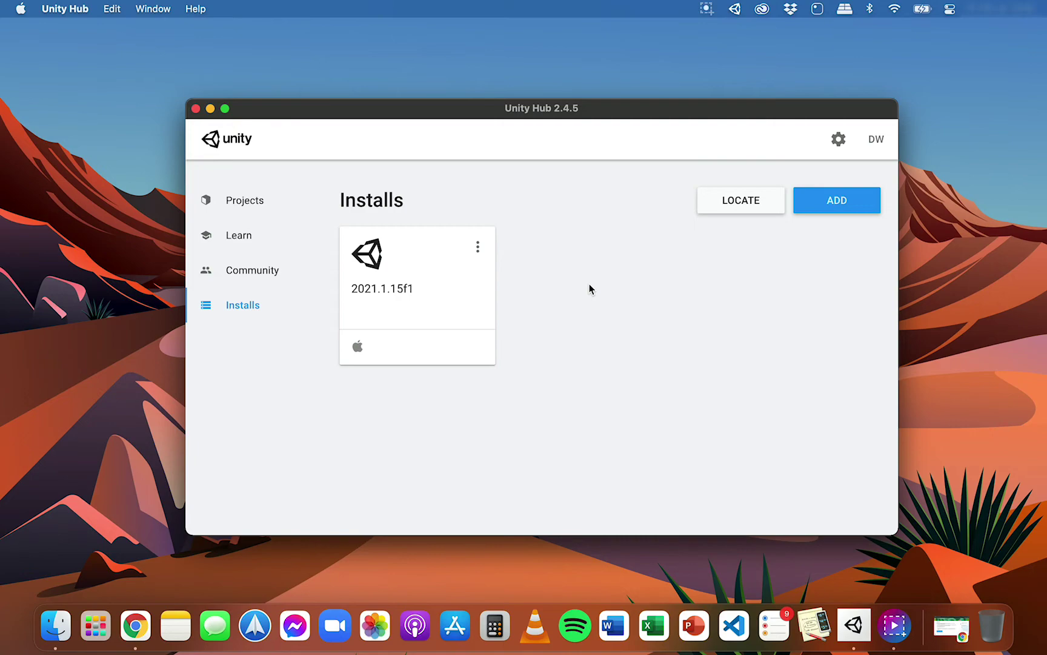
Step: Review the recommended, official and pre-release Unity versions offered for installation
click(838, 209)
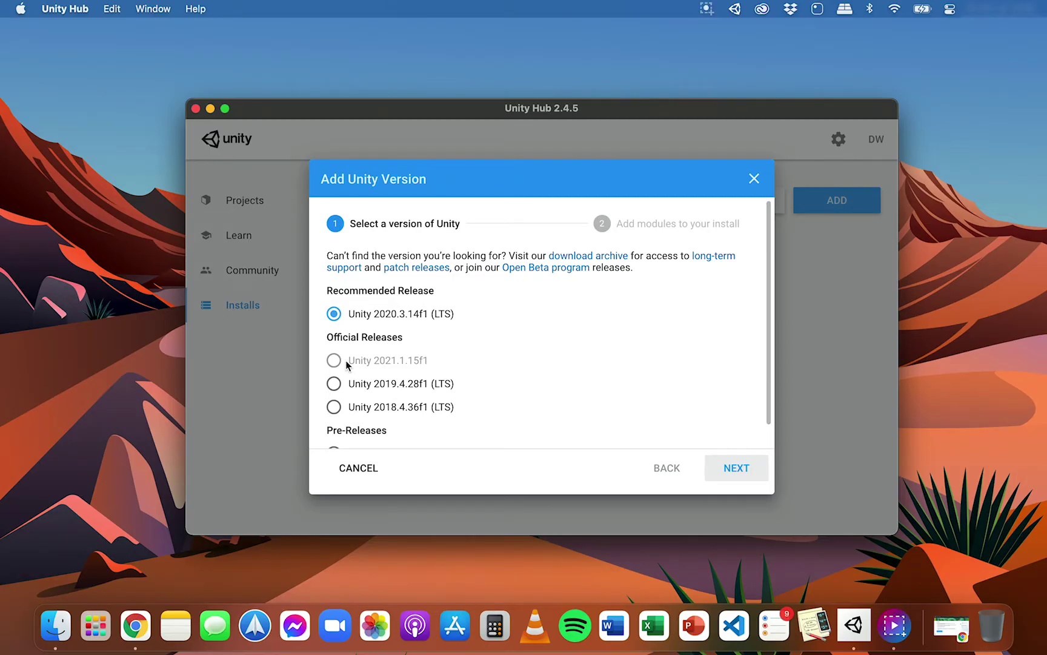
scroll(364, 376, down, 2)
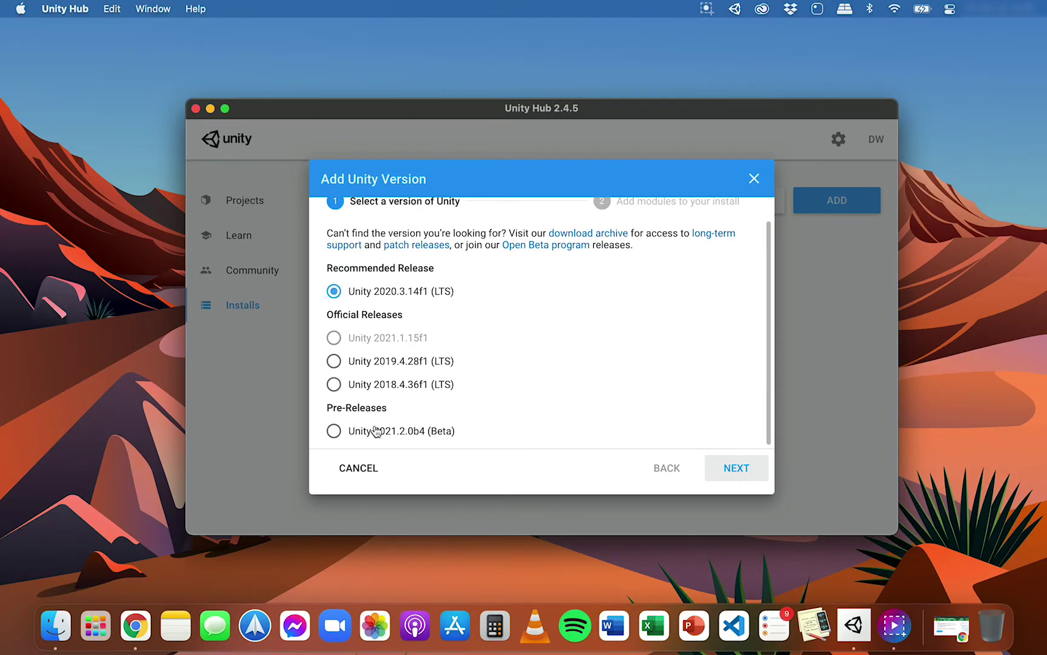
scroll(438, 411, up, 2)
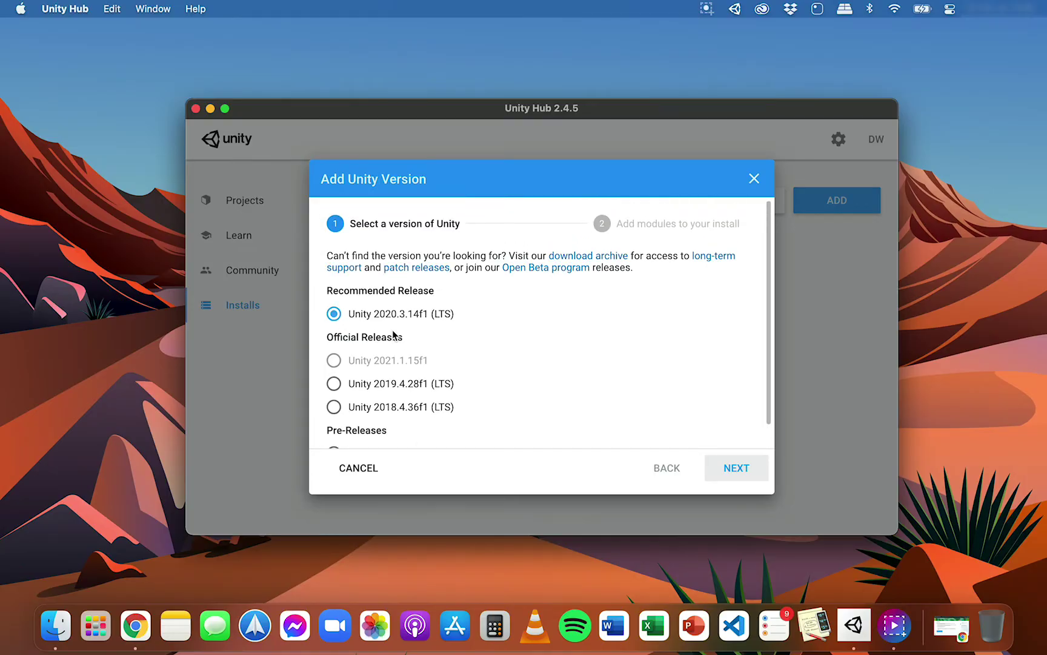
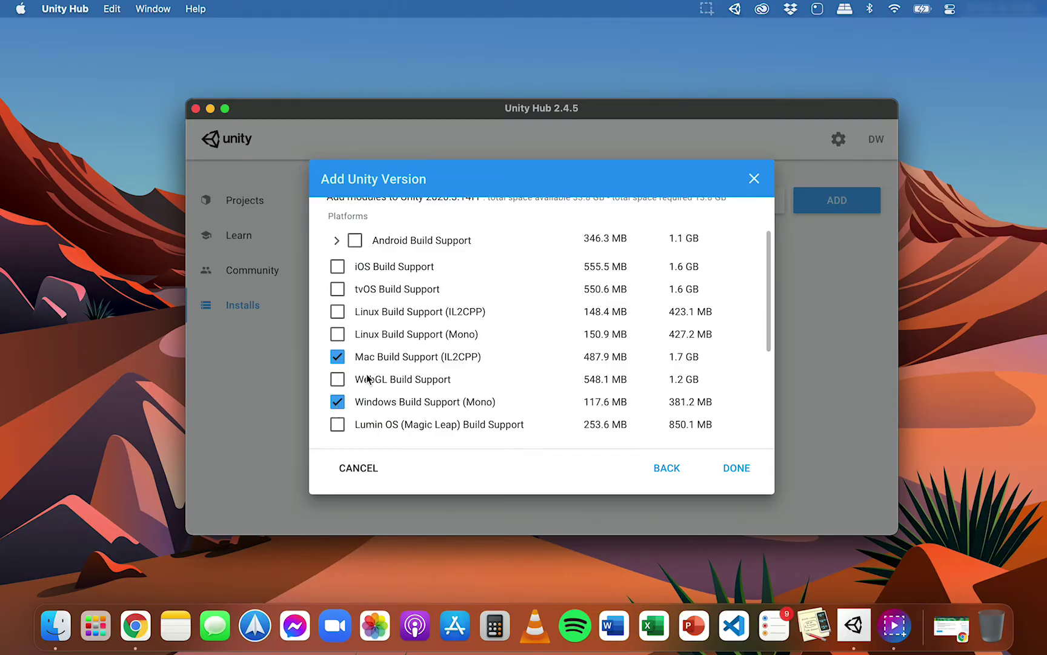
Step: Review the platform, documentation and language modules for Unity 2020.3.14f1, and close the version installer without installing
scroll(368, 379, down, 2)
scroll(367, 376, up, 4)
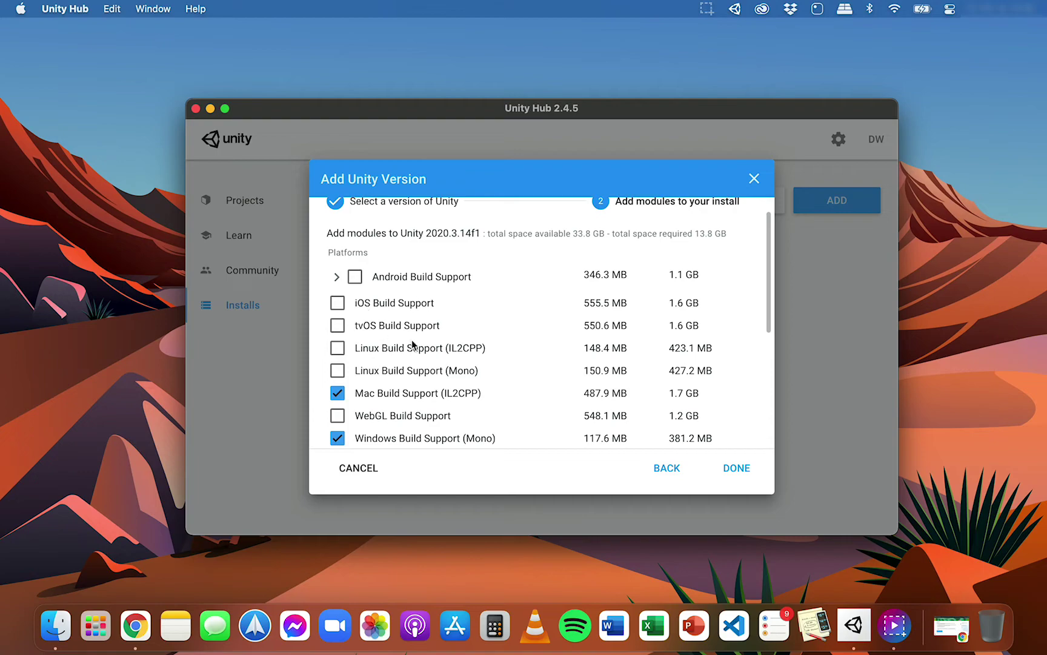
scroll(412, 344, down, 5)
scroll(416, 247, up, 2)
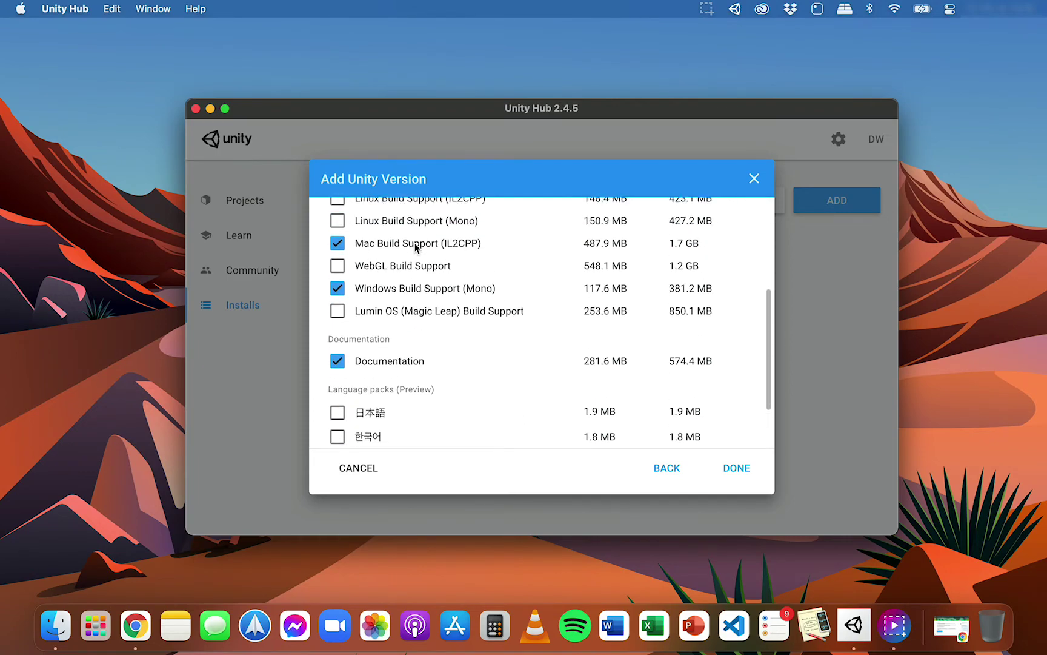
scroll(416, 247, up, 3)
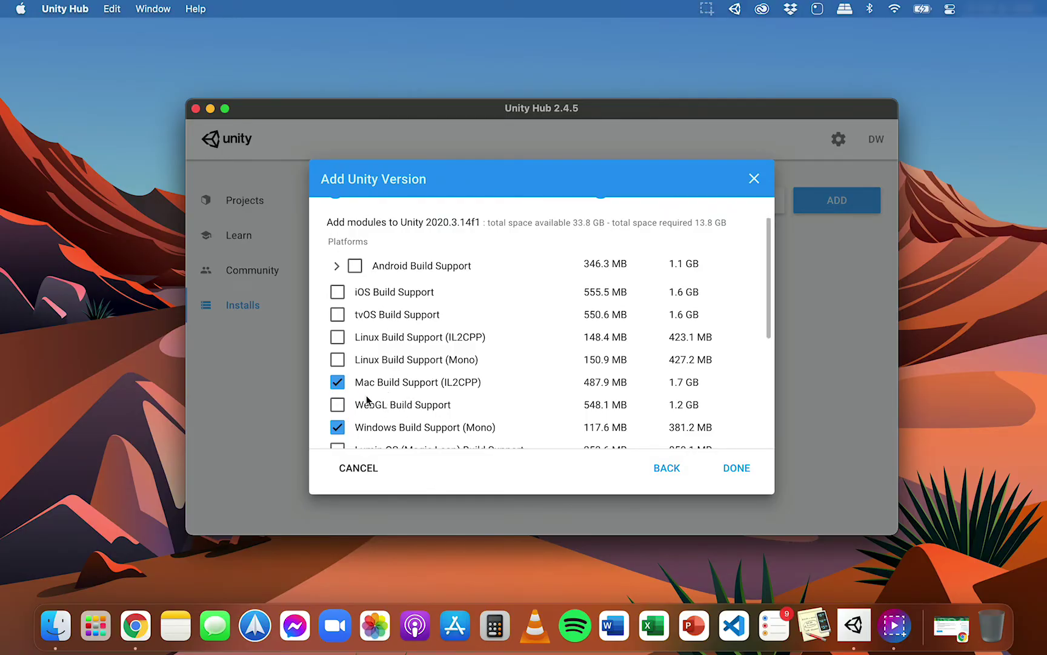
click(338, 428)
click(754, 179)
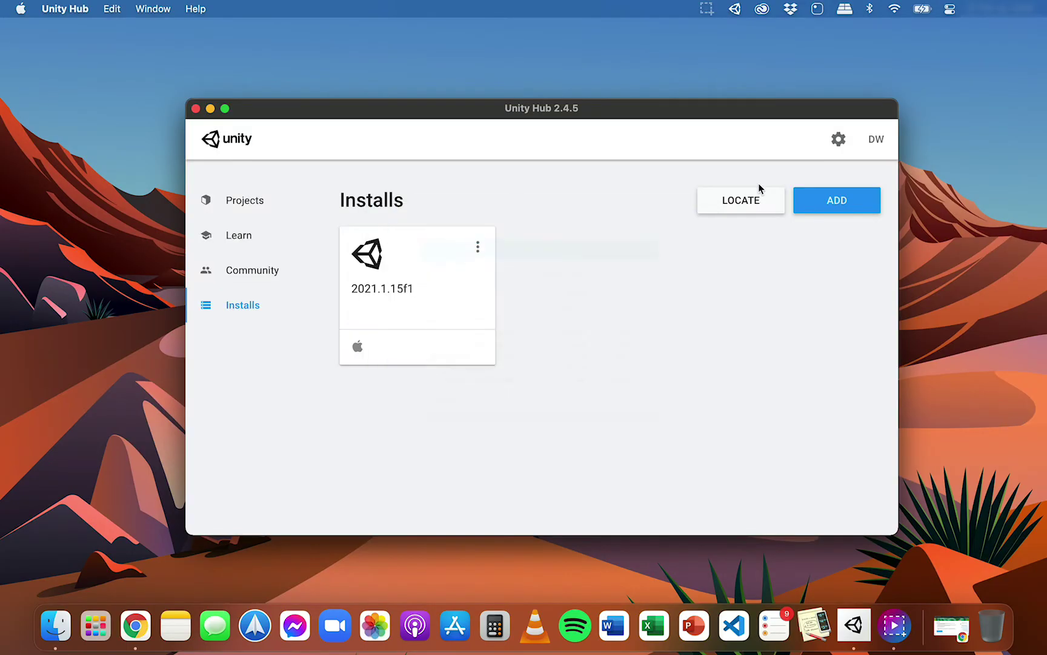
Step: Create a new project from the 2D template, named My Game, in the Game Projects folder
click(262, 200)
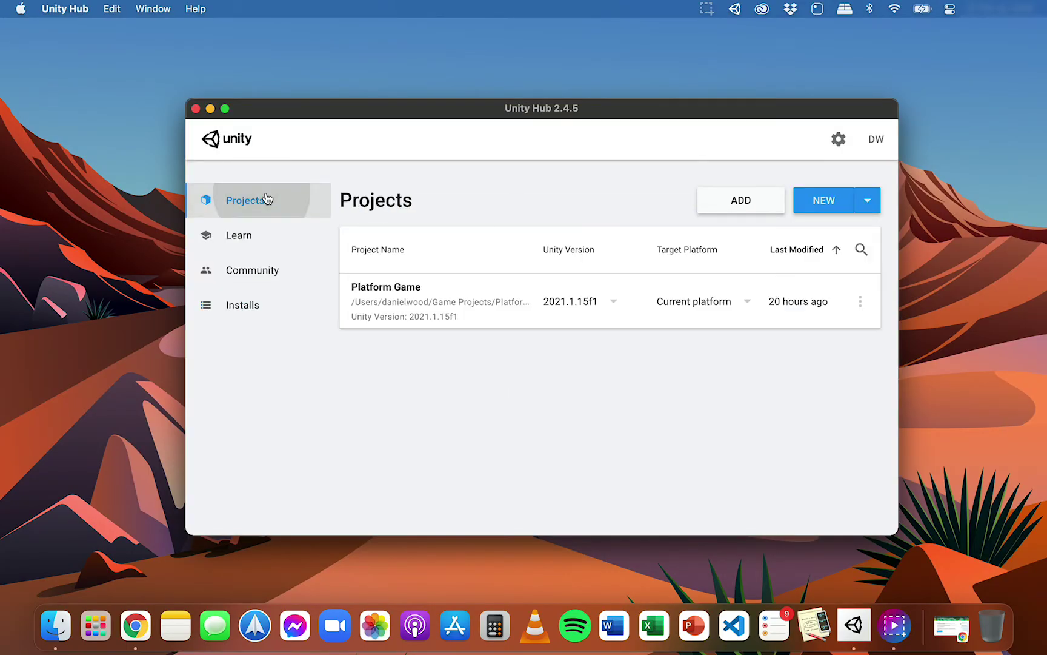
click(825, 209)
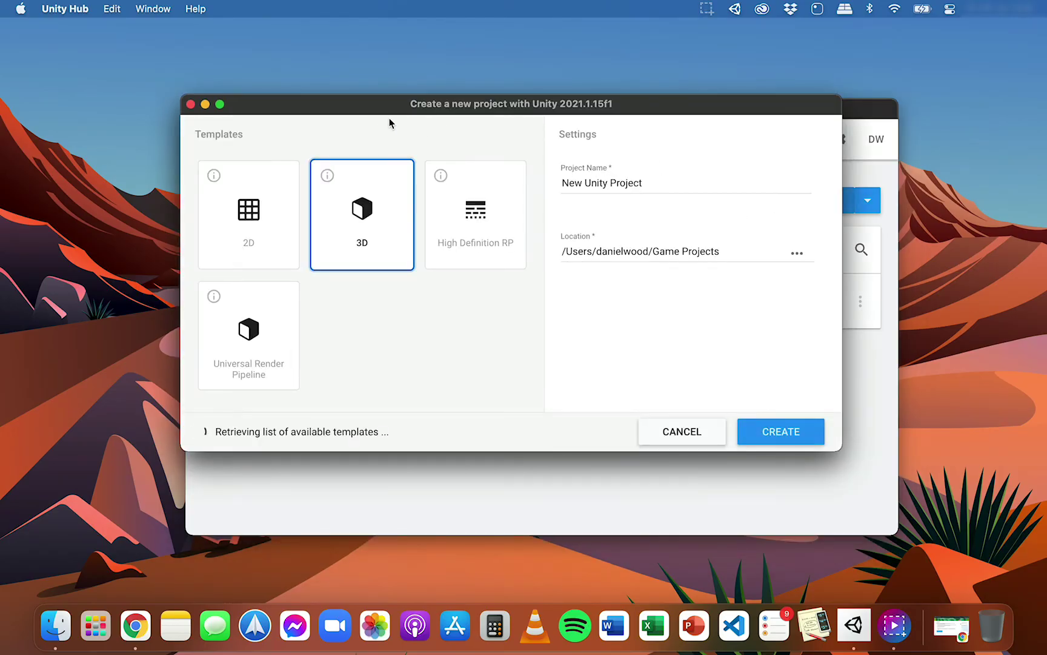
drag(350, 113, 361, 124)
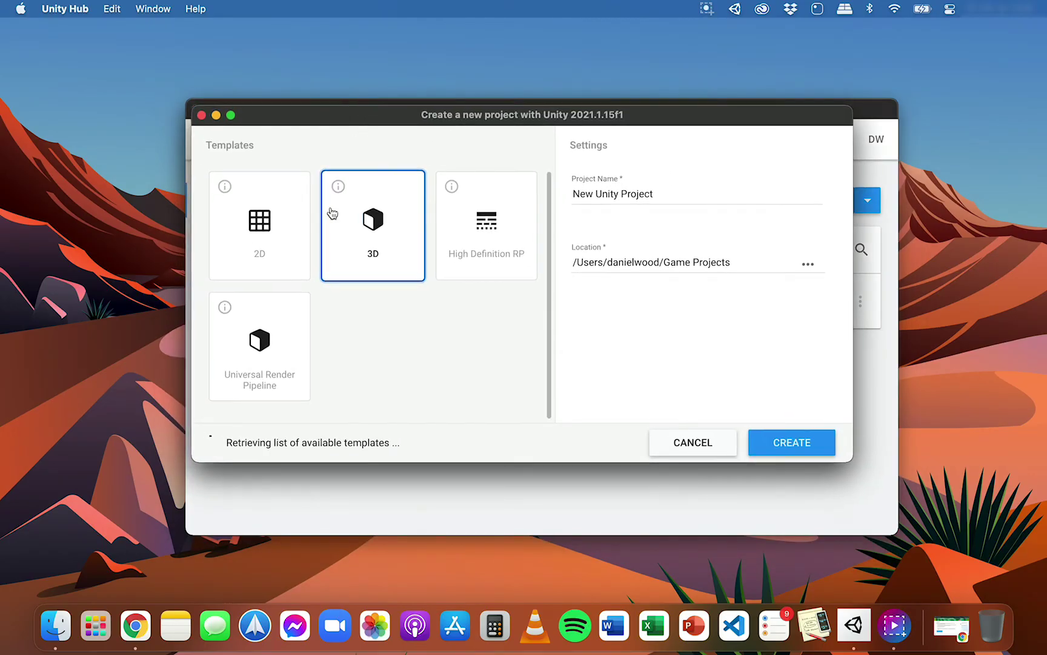
click(269, 240)
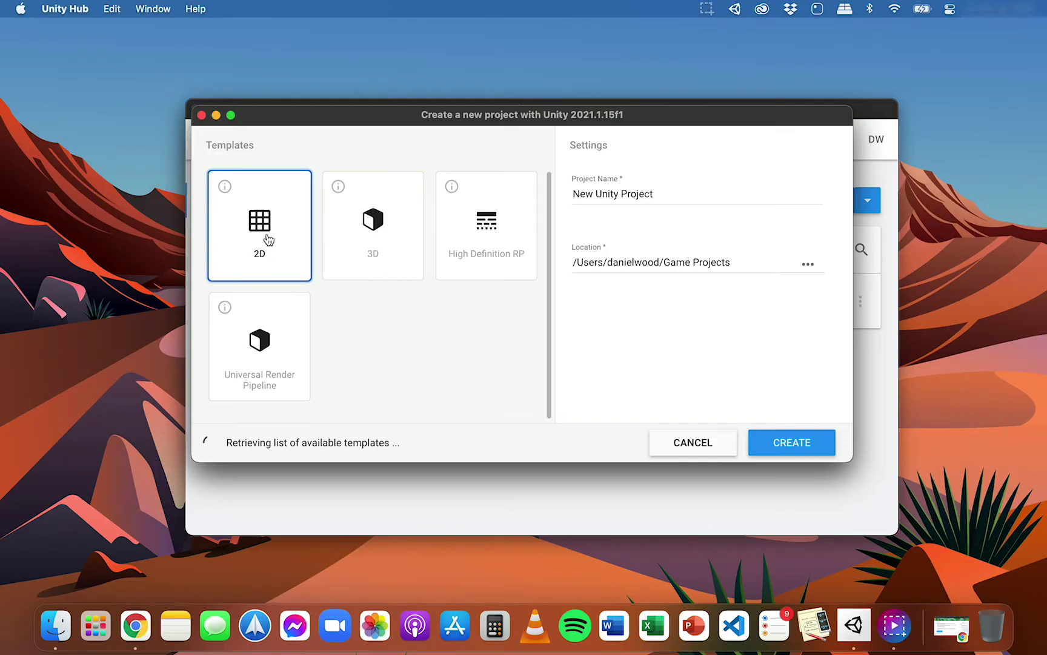
drag(662, 196, 575, 194)
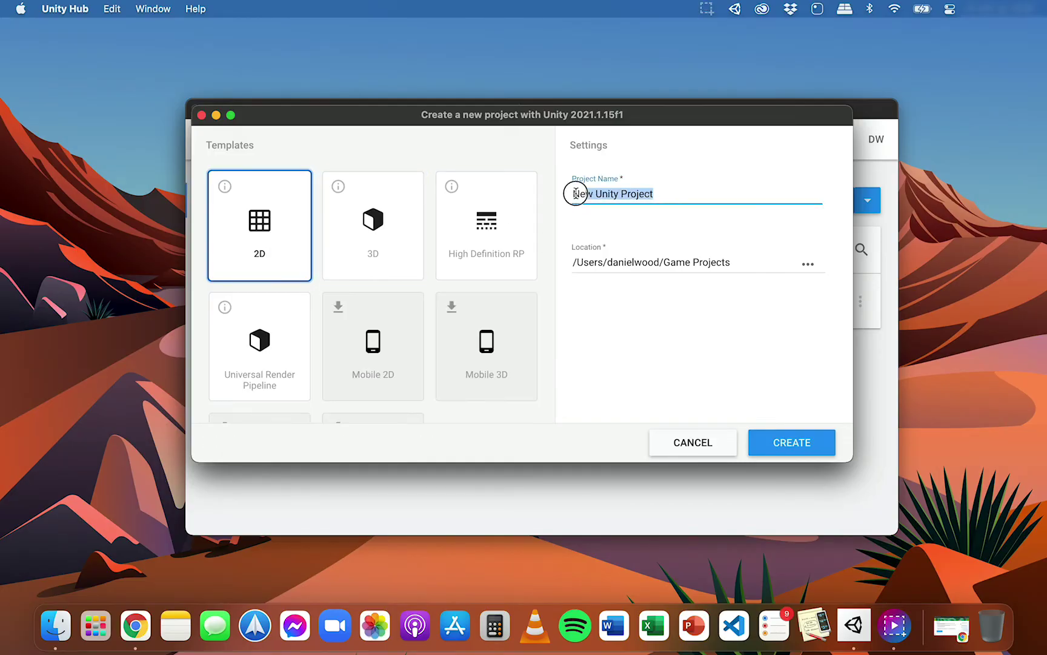
text(My Game)
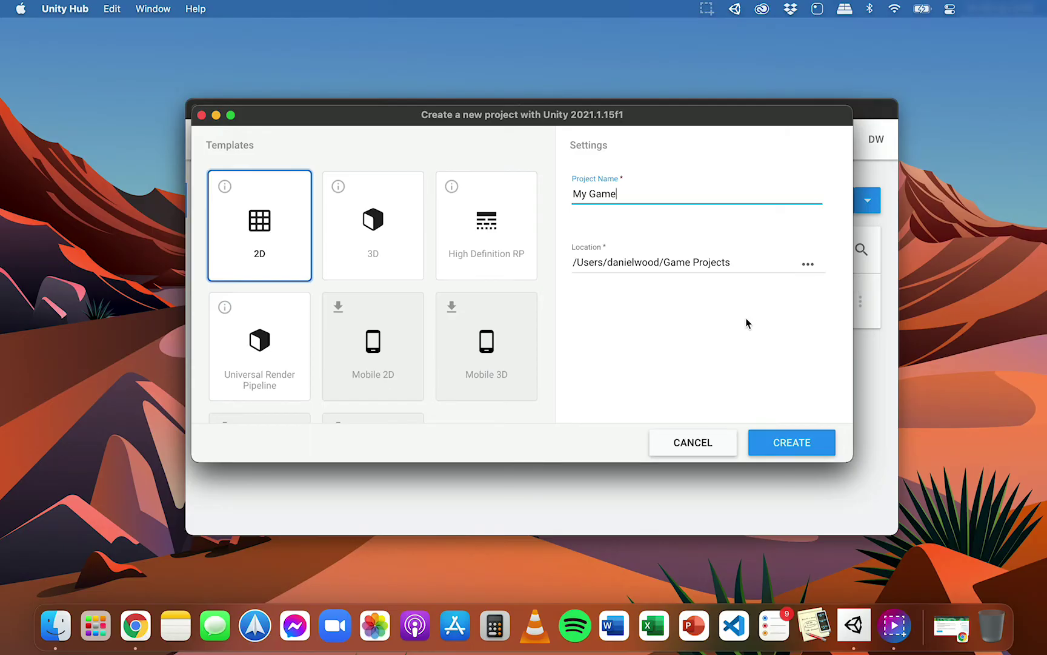
click(782, 442)
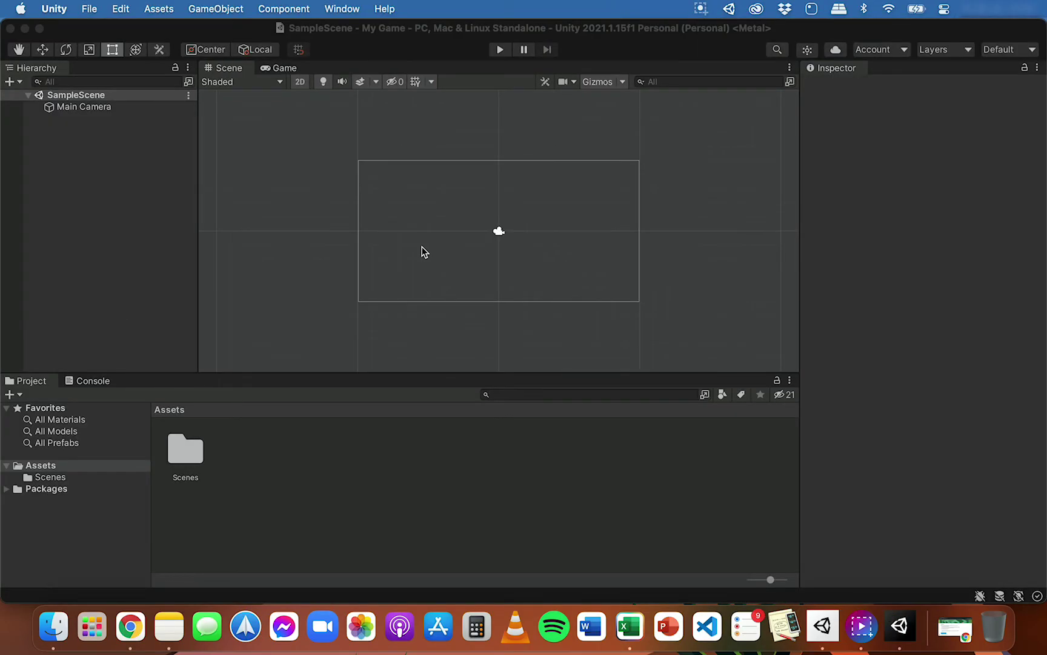
Step: Shrink the Hierarchy, Project and Inspector areas slightly, and dock the Scene view on the right side of the Game view
click(388, 52)
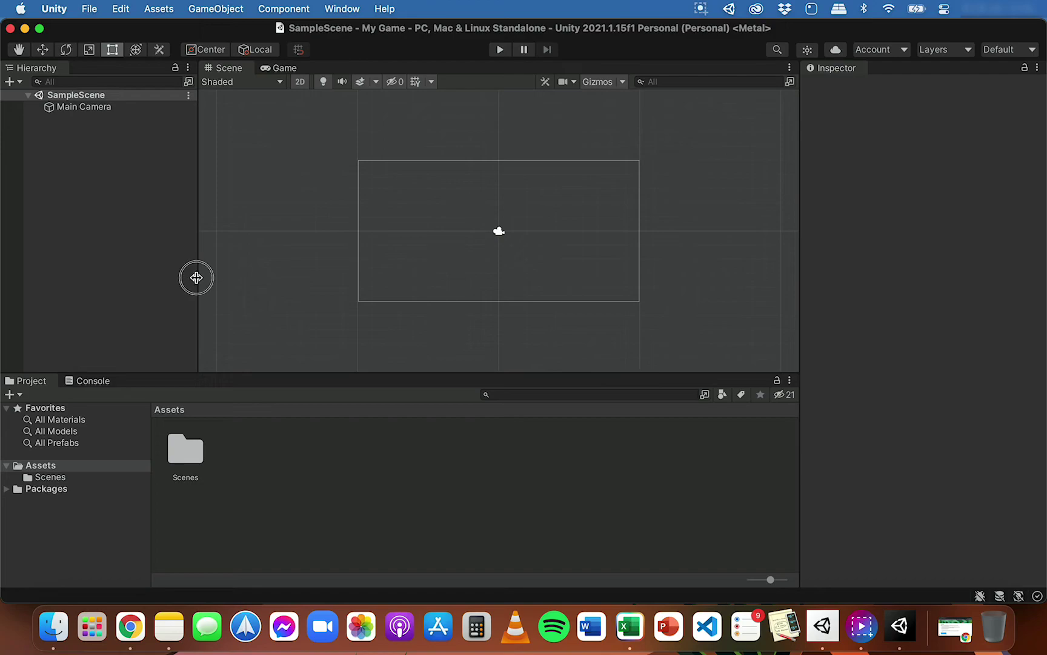
drag(197, 277, 175, 280)
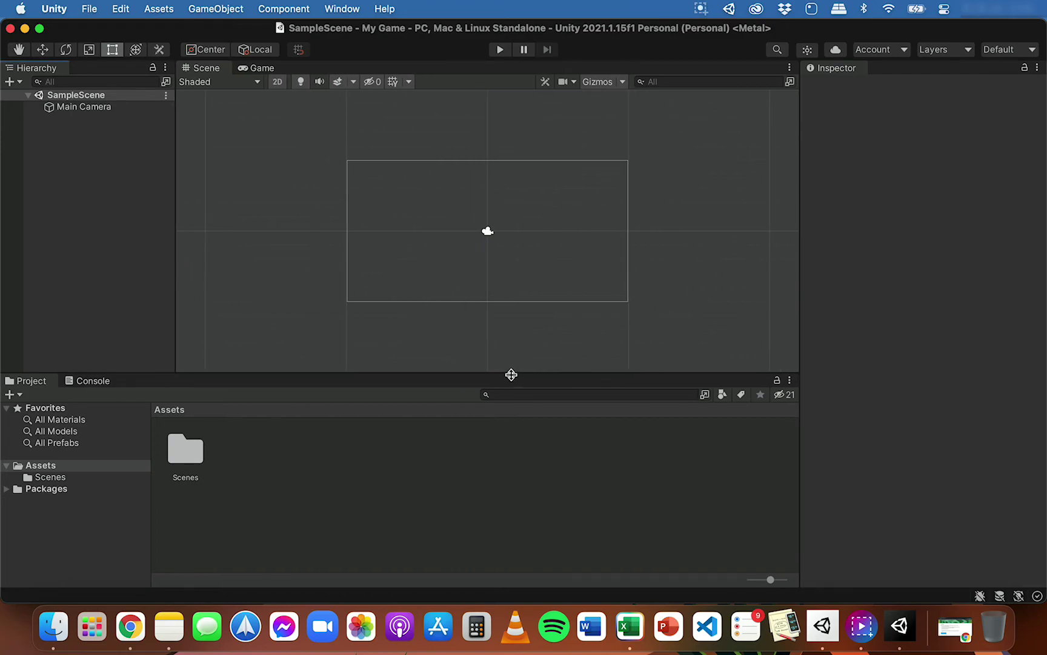
drag(511, 374, 510, 381)
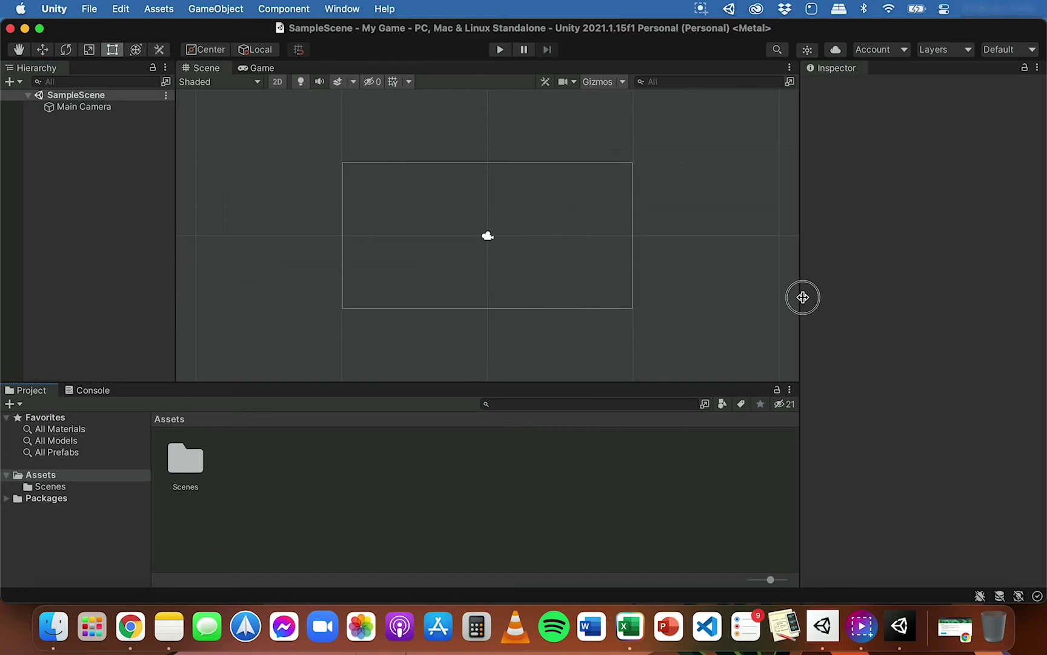
drag(799, 299, 860, 308)
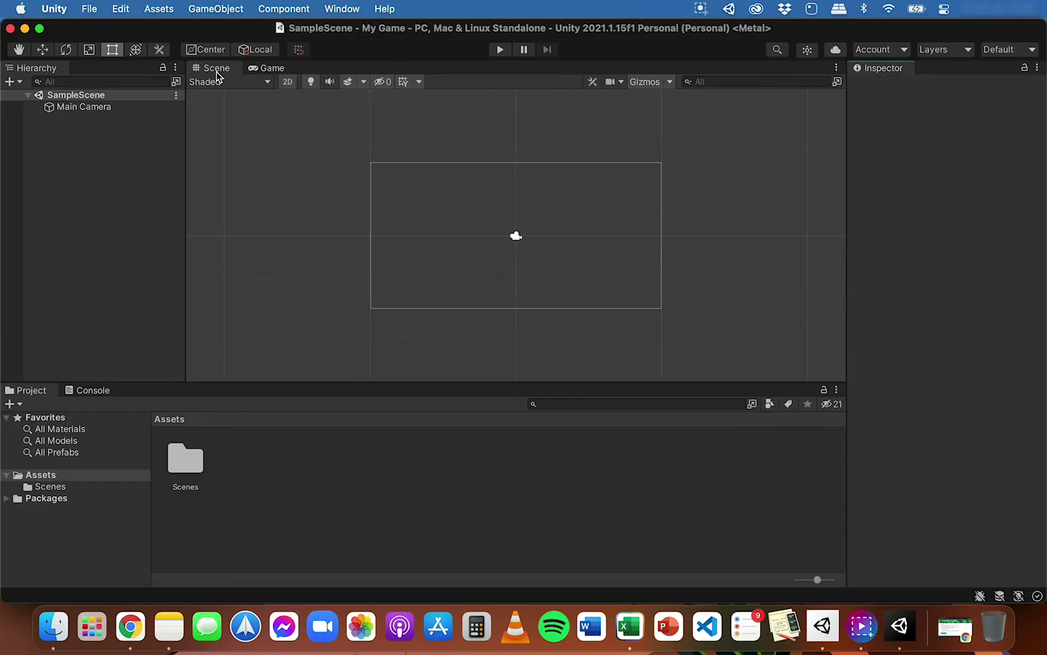
mouse_move(217, 75)
mouse_down()
mouse_move(253, 204)
mouse_move(482, 238)
mouse_move(724, 124)
mouse_move(772, 83)
mouse_move(584, 65)
mouse_move(295, 65)
mouse_move(698, 220)
mouse_up()
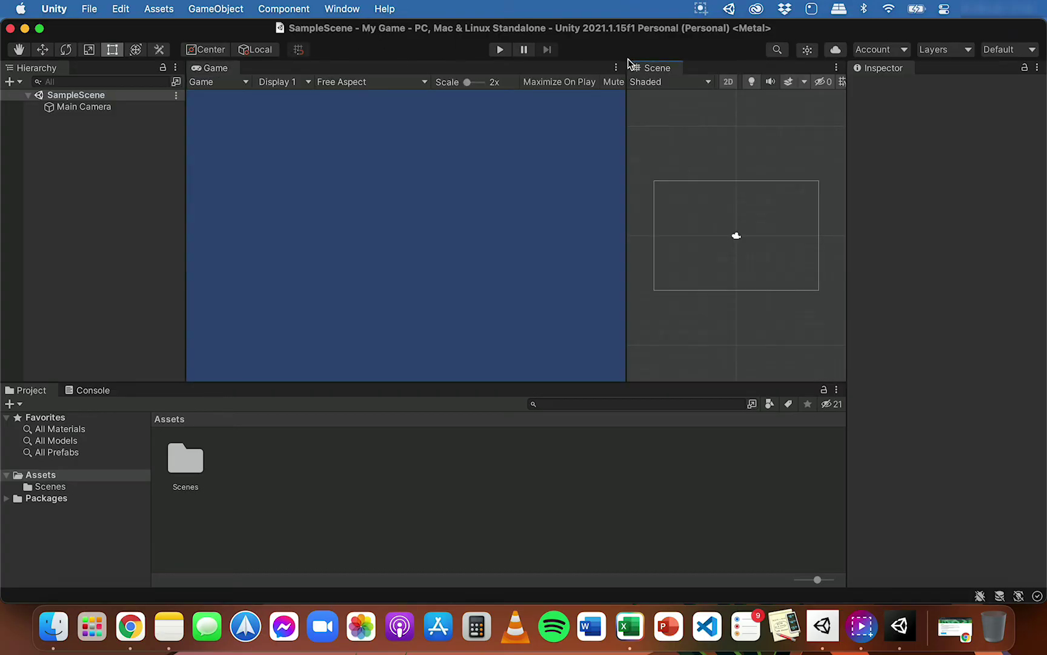
Step: Dock the Scene view as the first tab beside the Game view, and reset all editor layouts to their defaults
drag(647, 68, 206, 68)
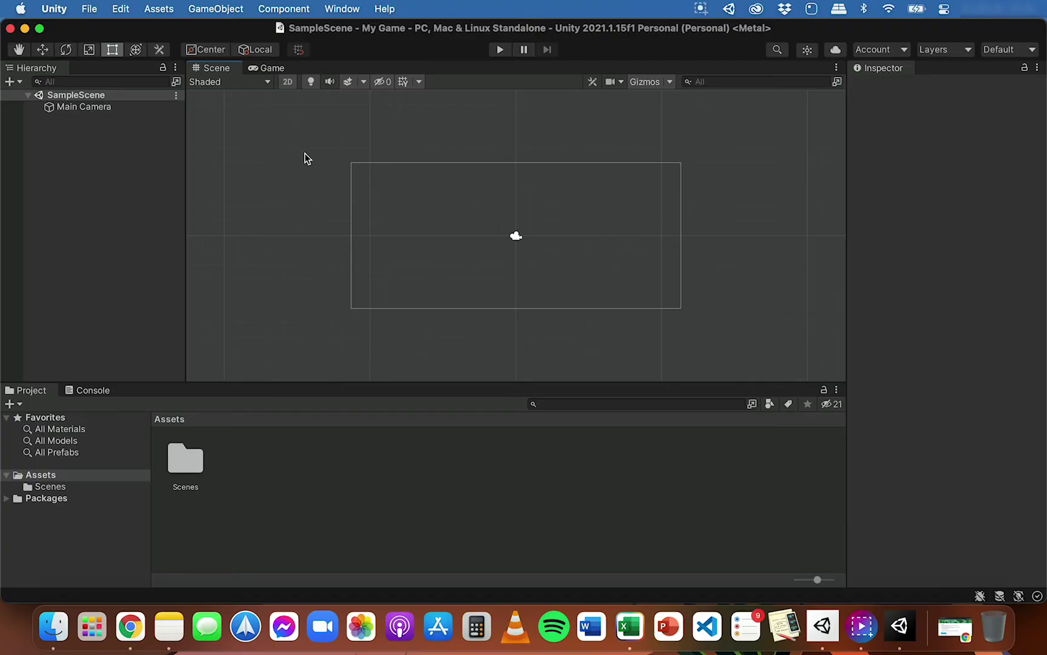
click(341, 9)
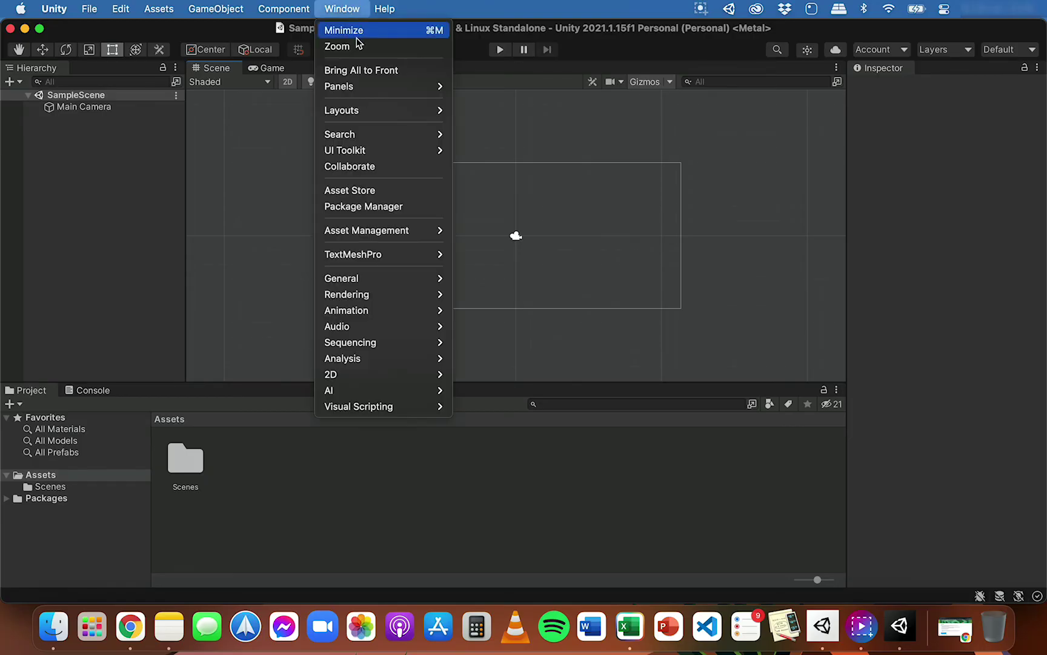
mouse_move(367, 110)
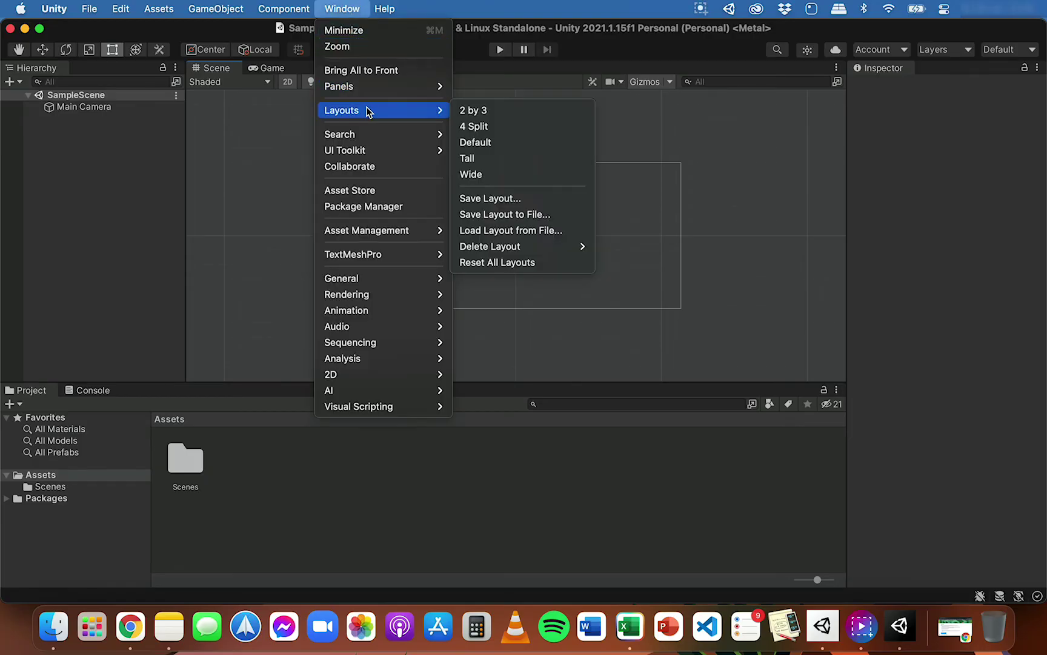
click(493, 263)
click(544, 269)
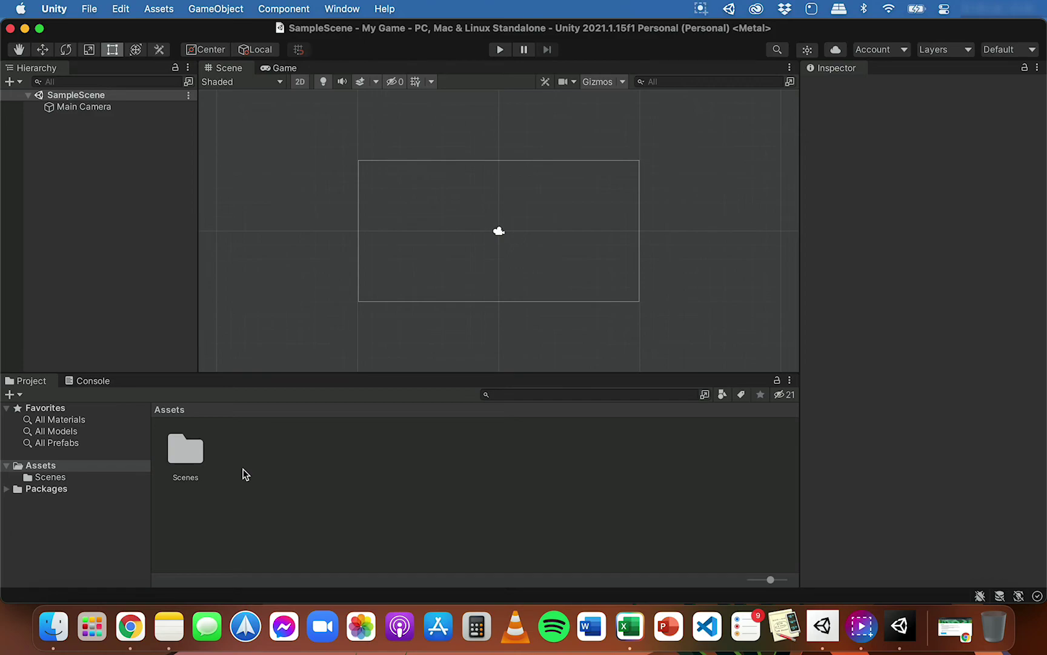
Step: Look inside the Scenes folder, return to Assets, and review the asset types that can be created there without creating one
double_click(195, 457)
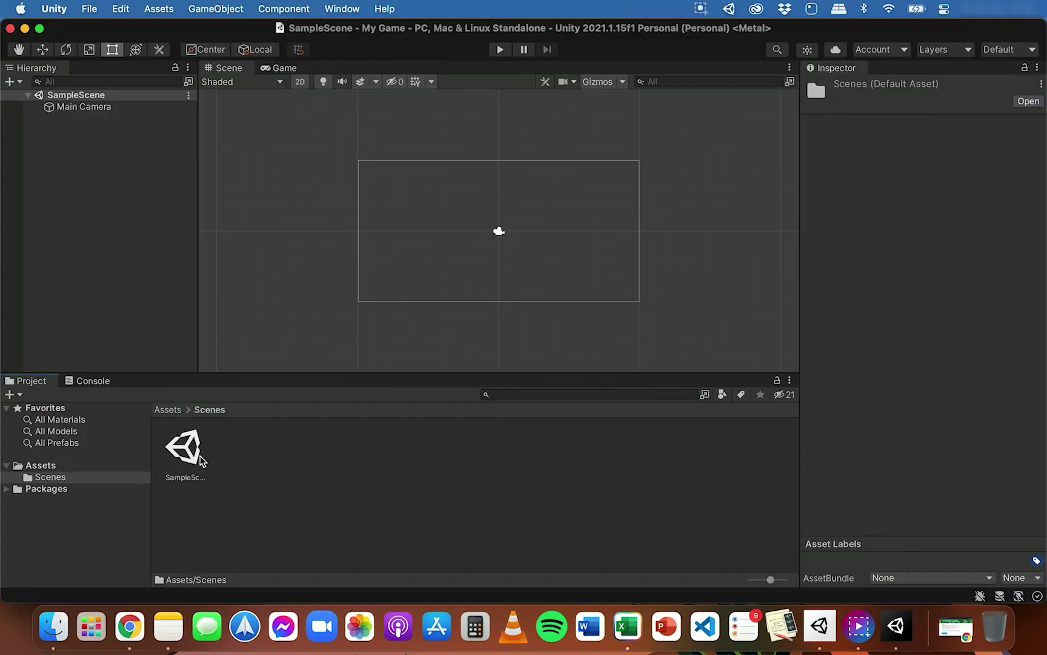
click(51, 467)
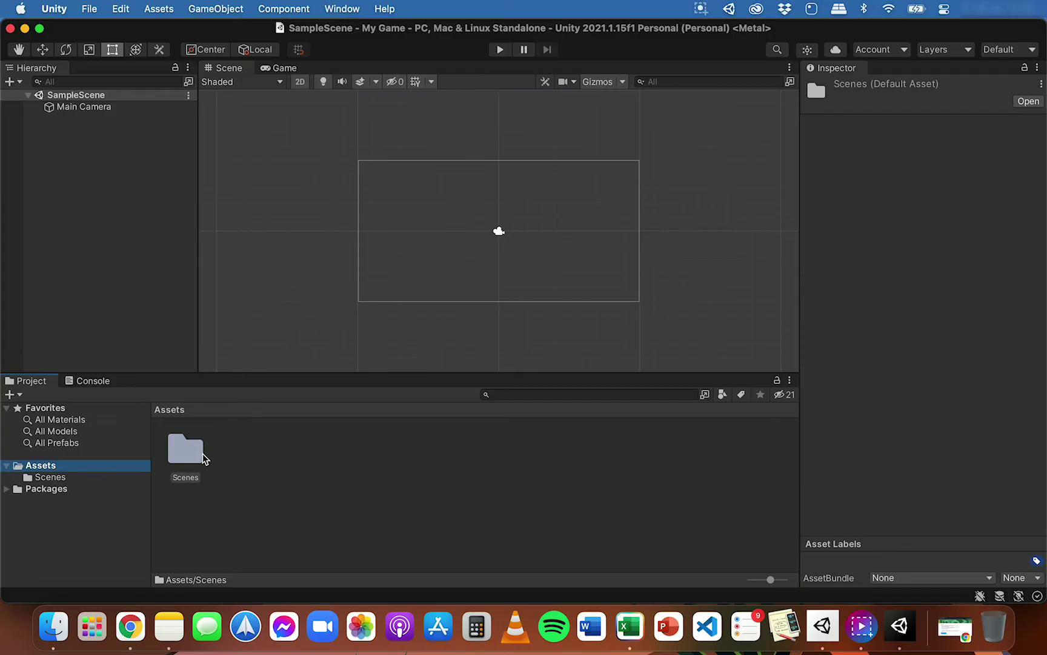
click(246, 460)
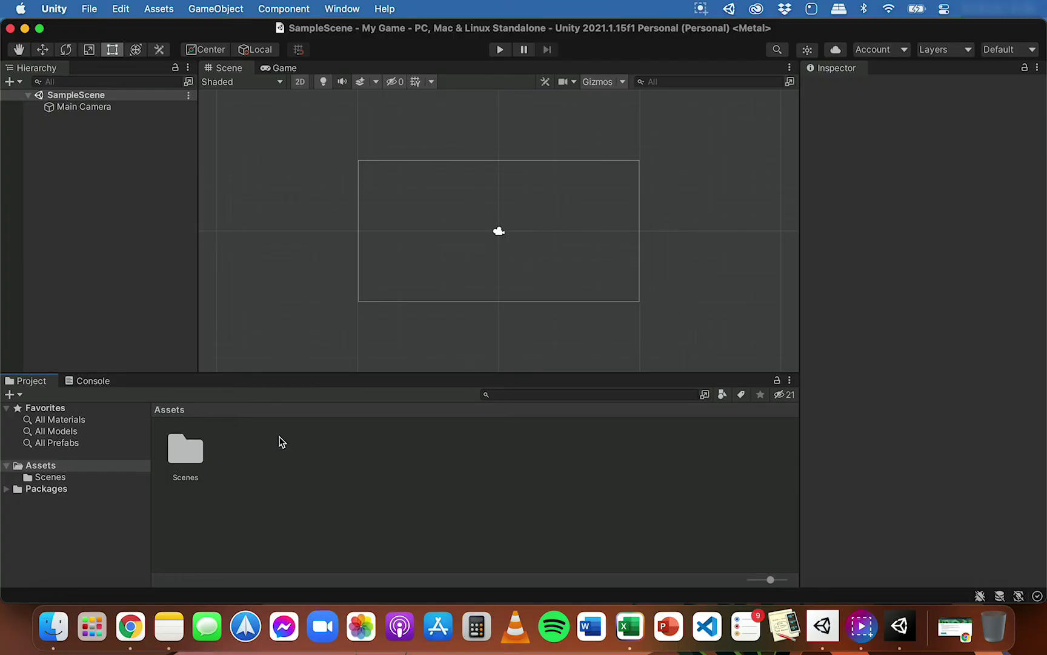
right_click(290, 464)
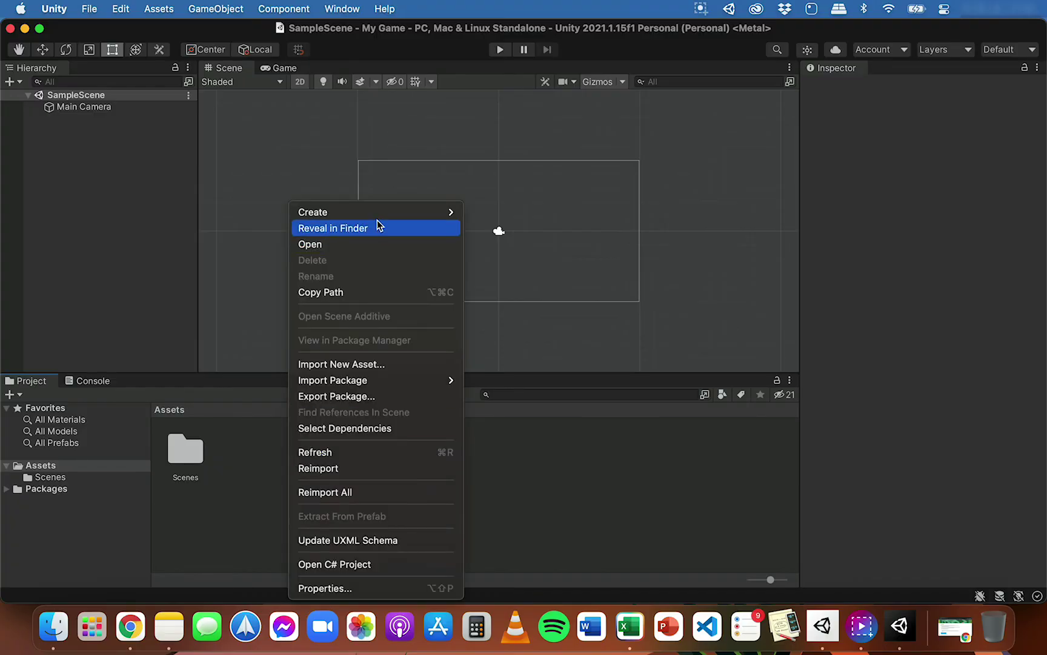
mouse_move(412, 211)
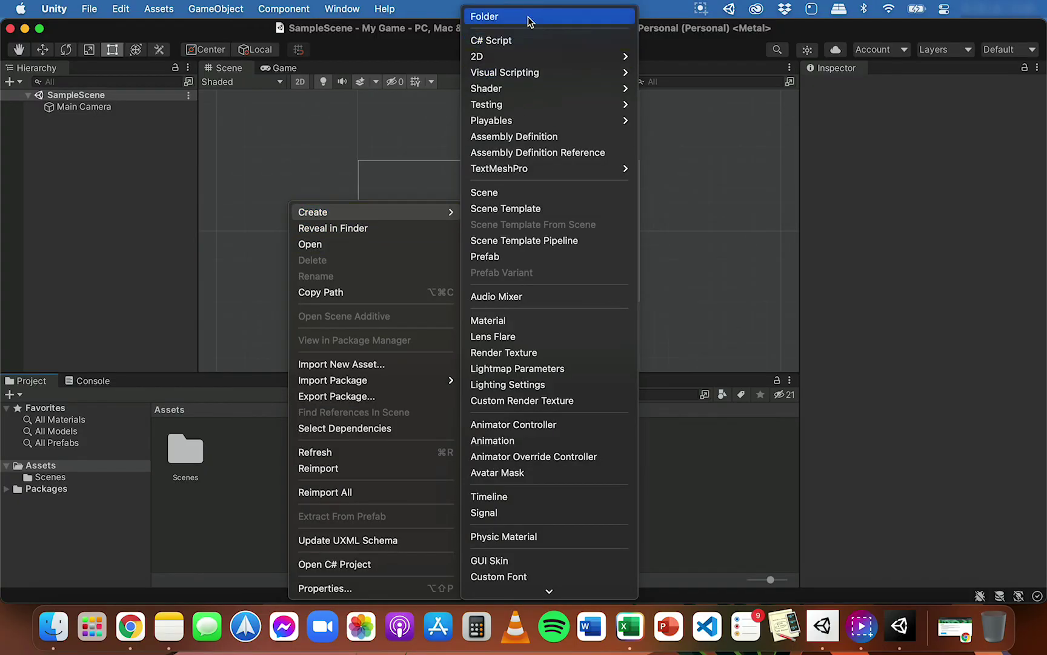
click(240, 466)
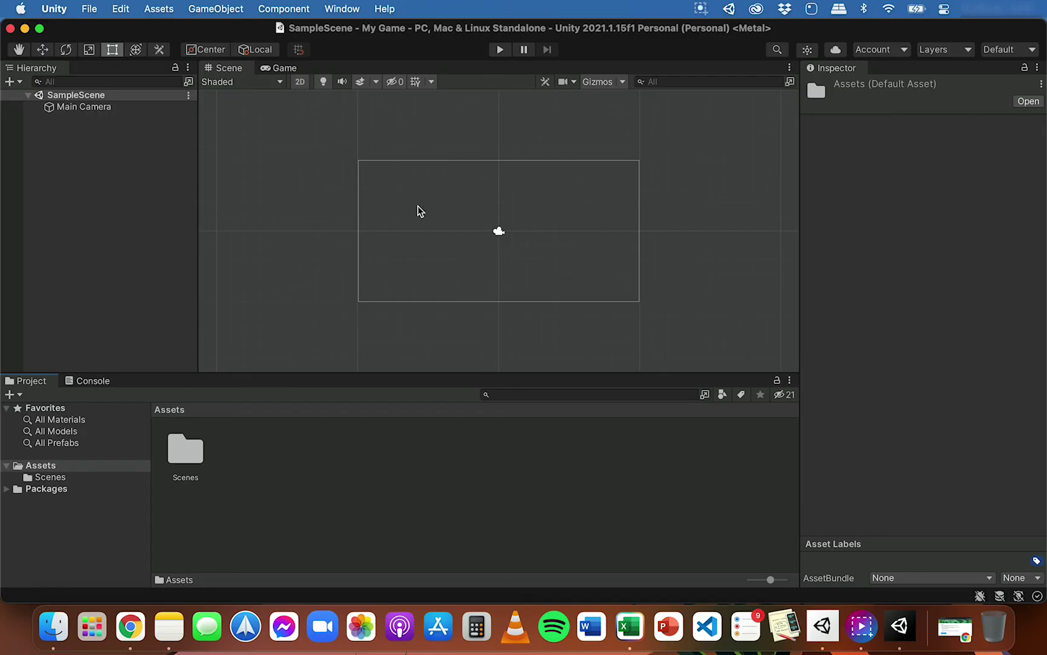
Step: Check the Game view, return to the Scene view, and select the Main Camera to examine its components in the Inspector
click(282, 68)
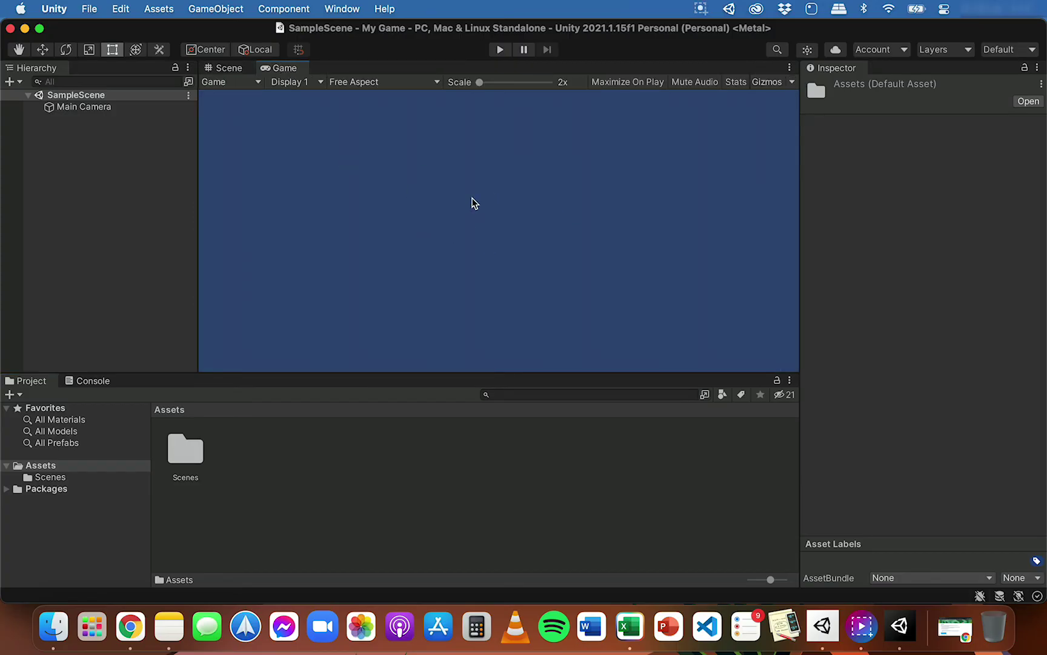
click(240, 70)
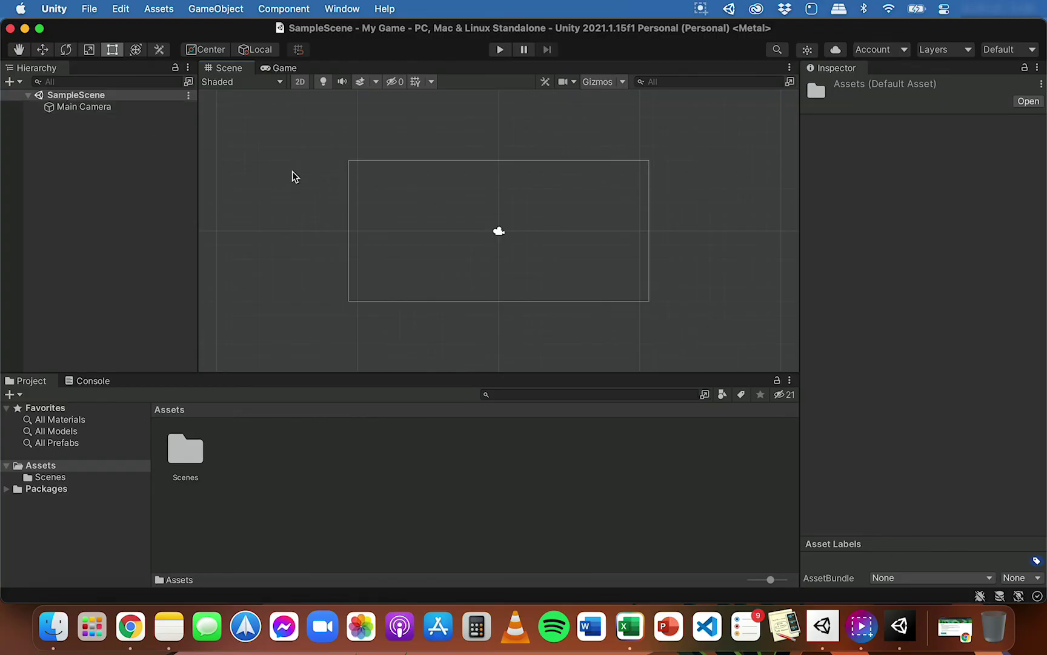
click(96, 108)
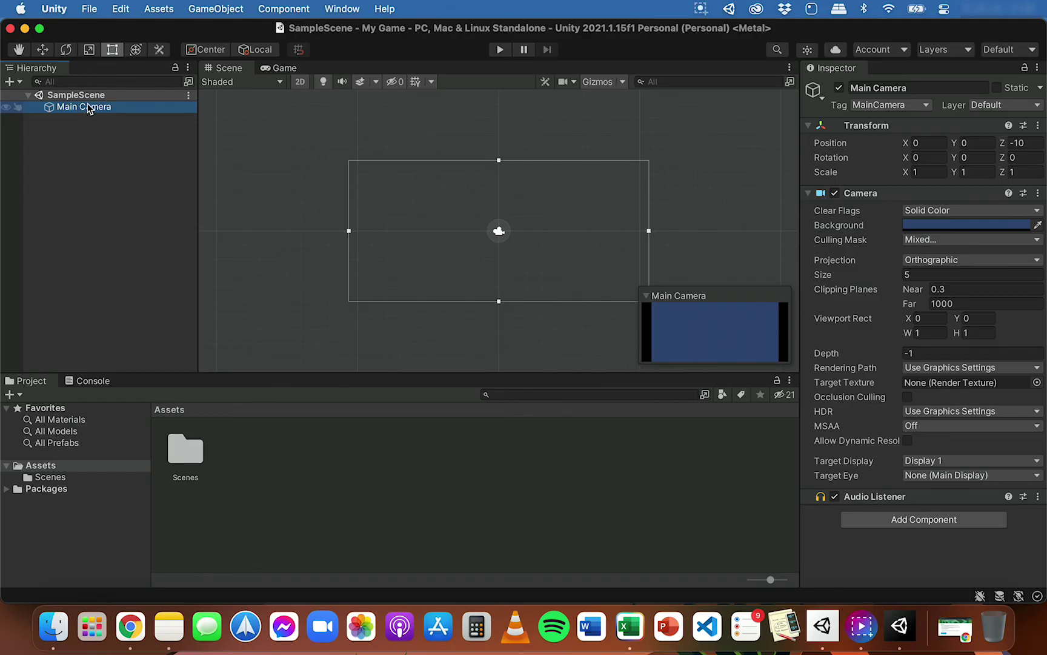
click(124, 112)
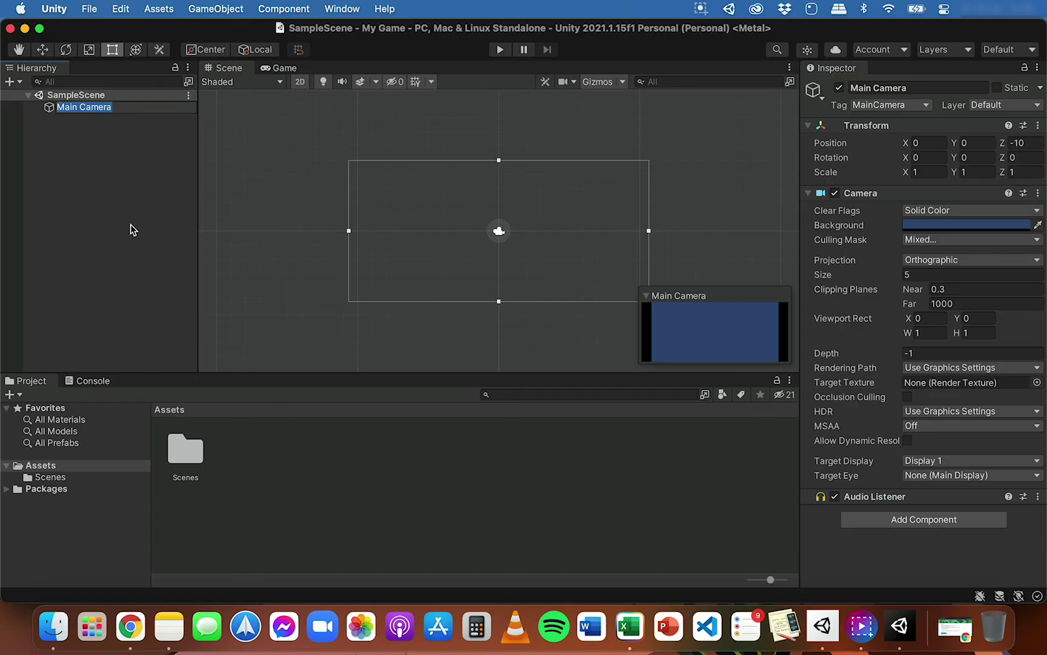
Step: Try out the Hand, Move, Rotate and Scale tools with the Main Camera selected, and switch back to the Hand tool
click(20, 50)
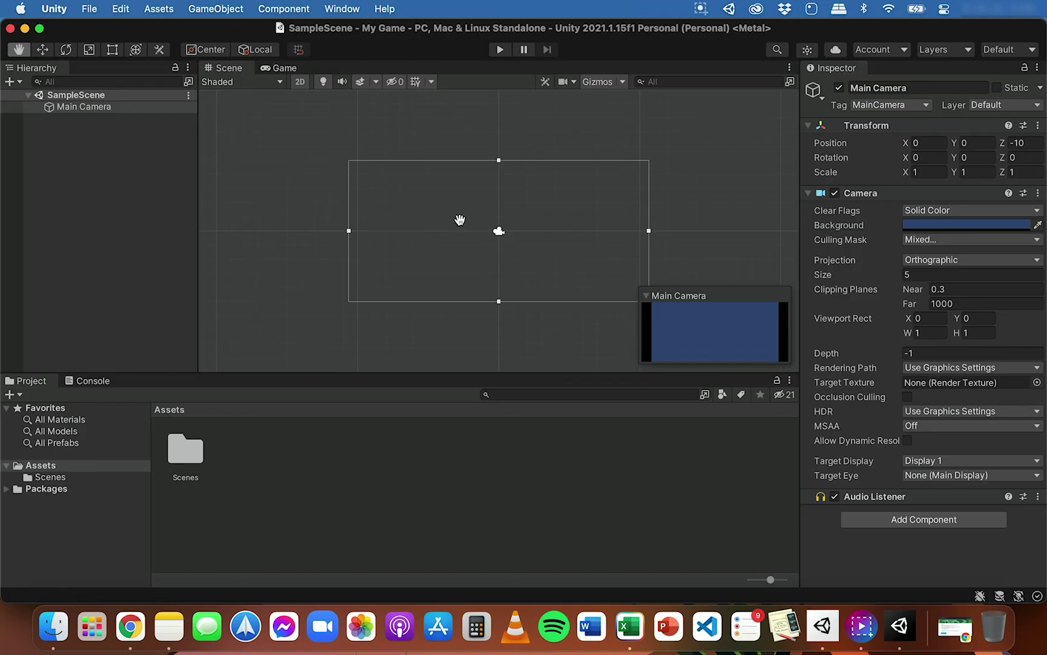
mouse_move(461, 220)
mouse_down()
mouse_move(474, 236)
mouse_move(444, 229)
mouse_move(462, 232)
mouse_up()
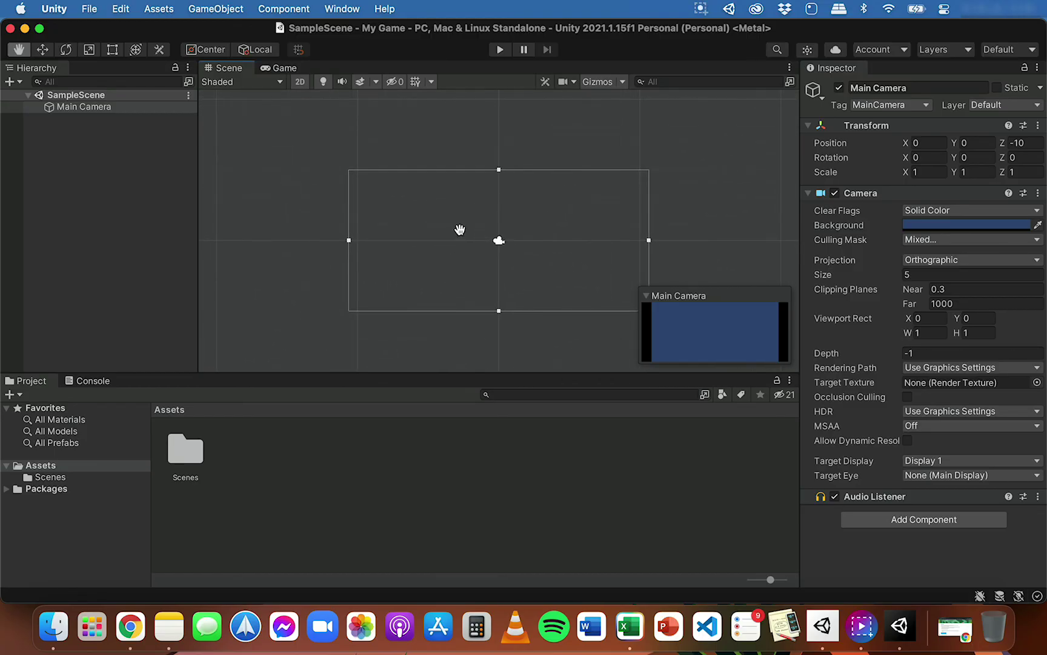
click(43, 51)
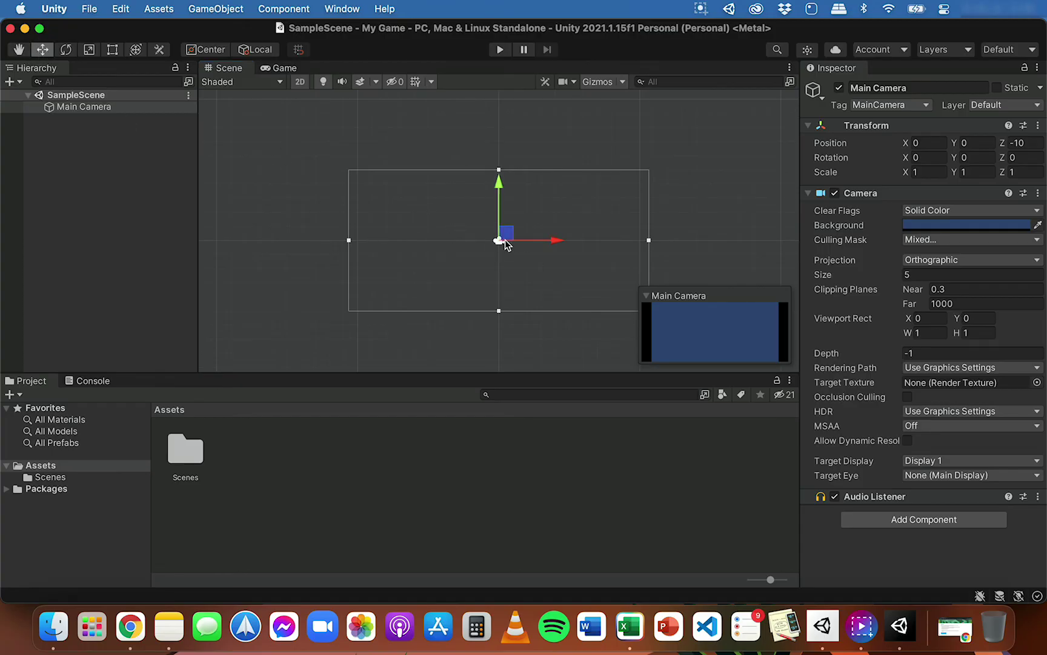
click(67, 51)
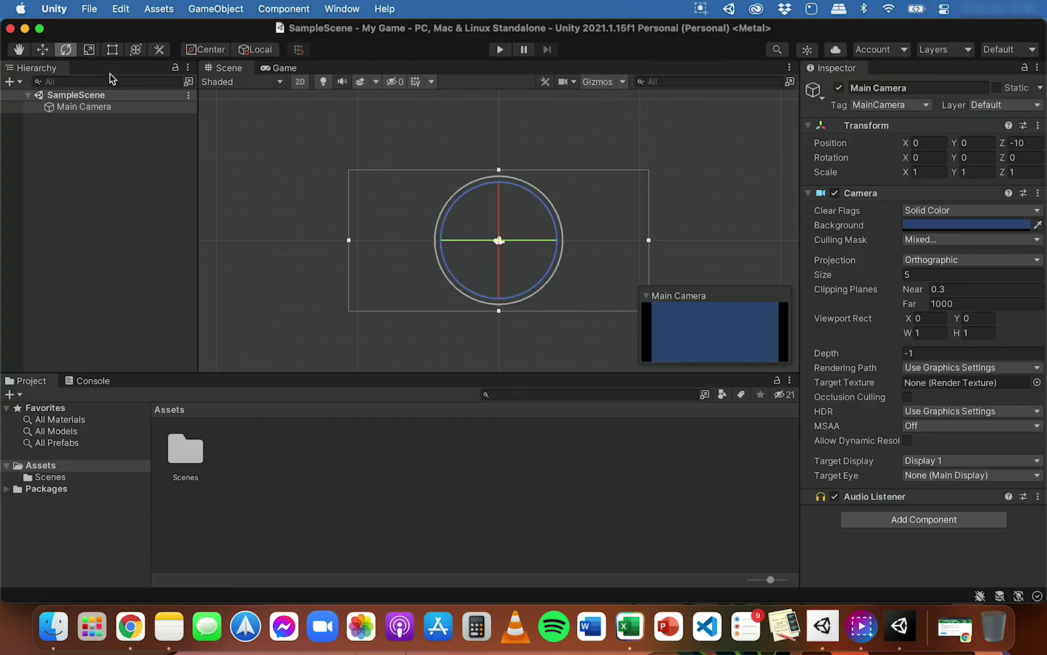
click(89, 51)
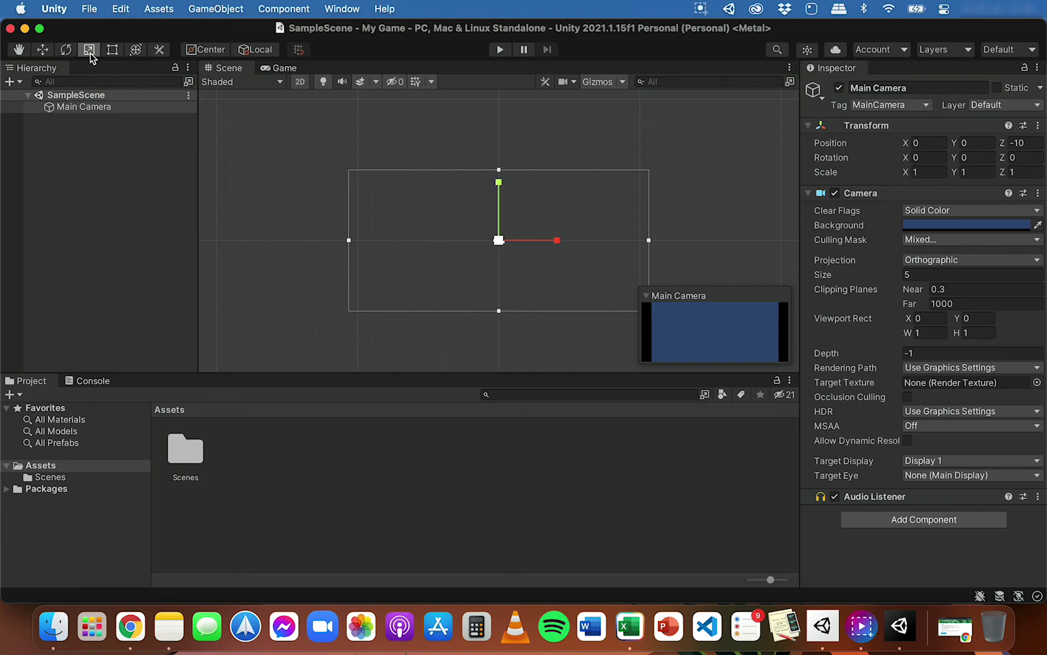
click(25, 52)
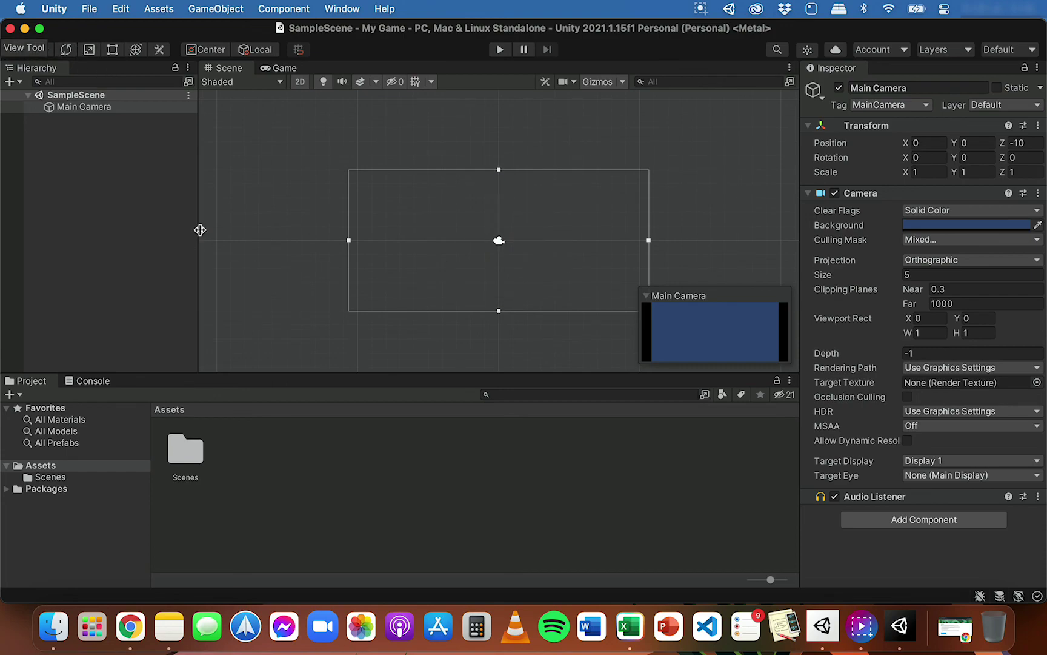